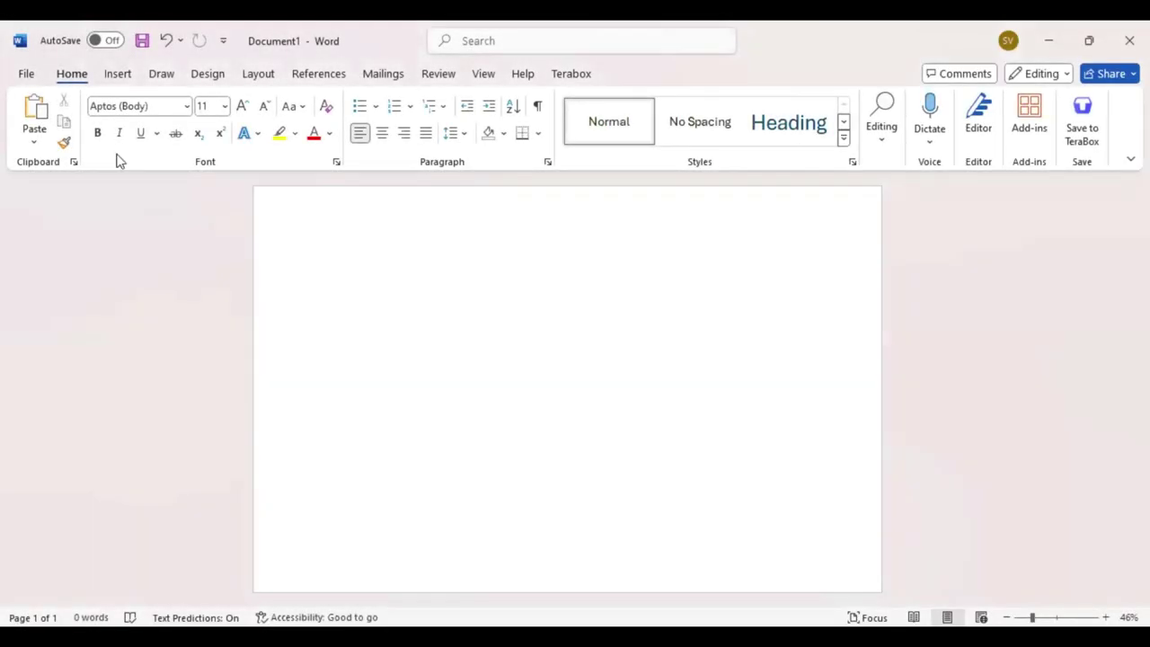
Draw a 9.86" by 15.2" rectangle covering nearly the whole page and centre it.
click(119, 78)
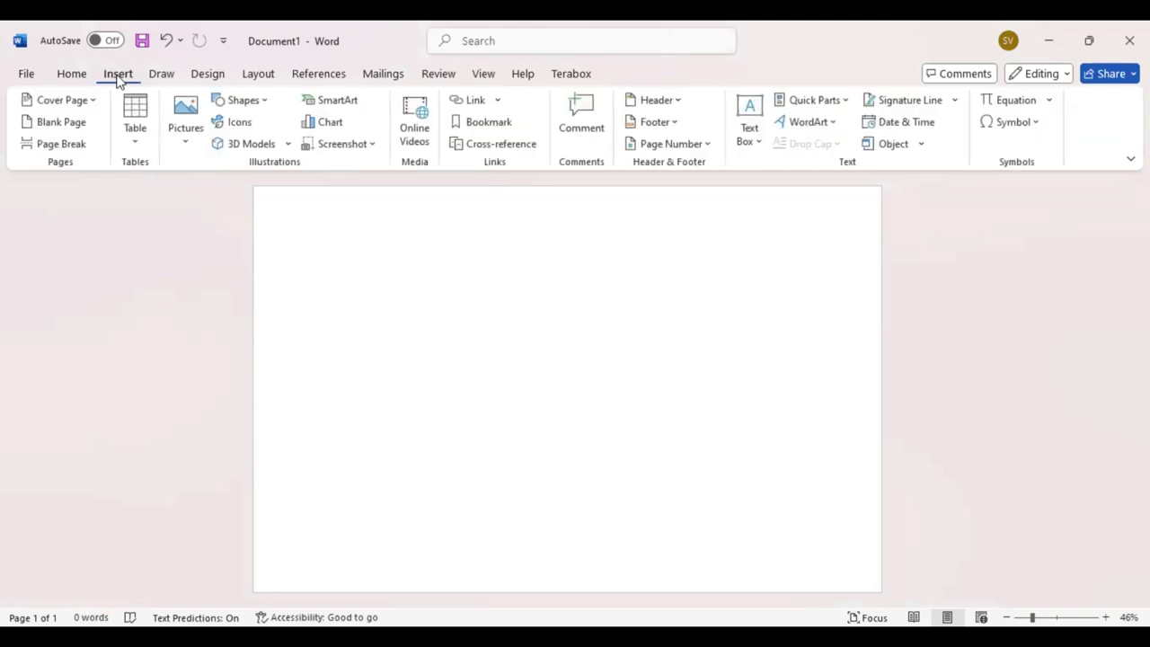
click(261, 103)
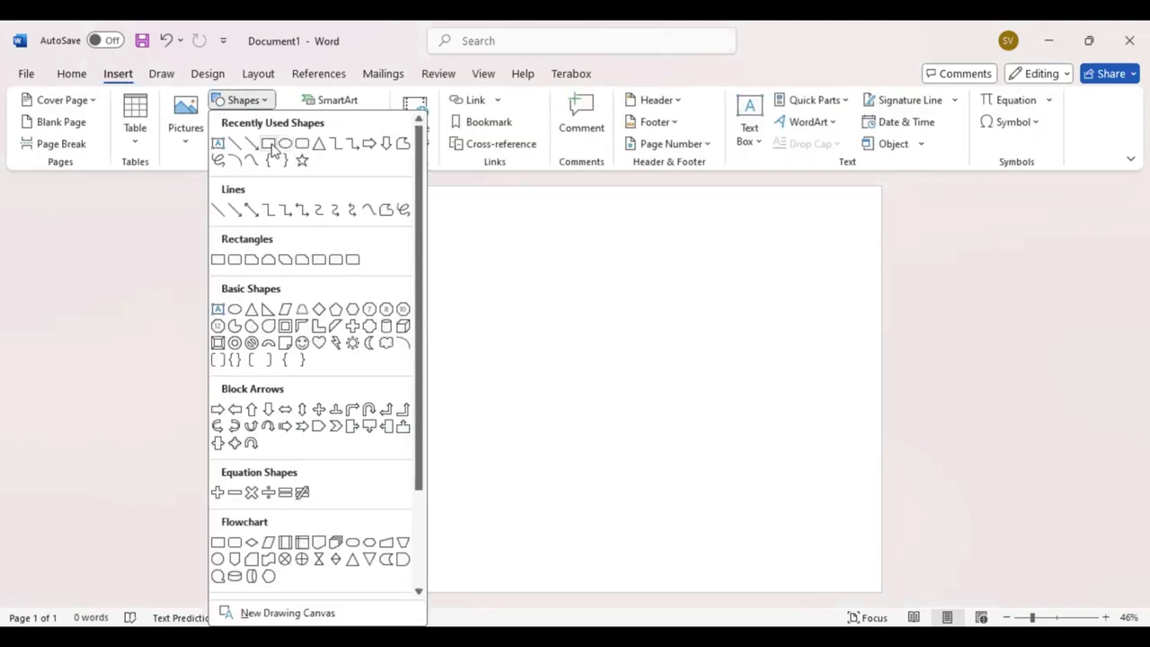
click(270, 144)
drag(286, 224, 637, 377)
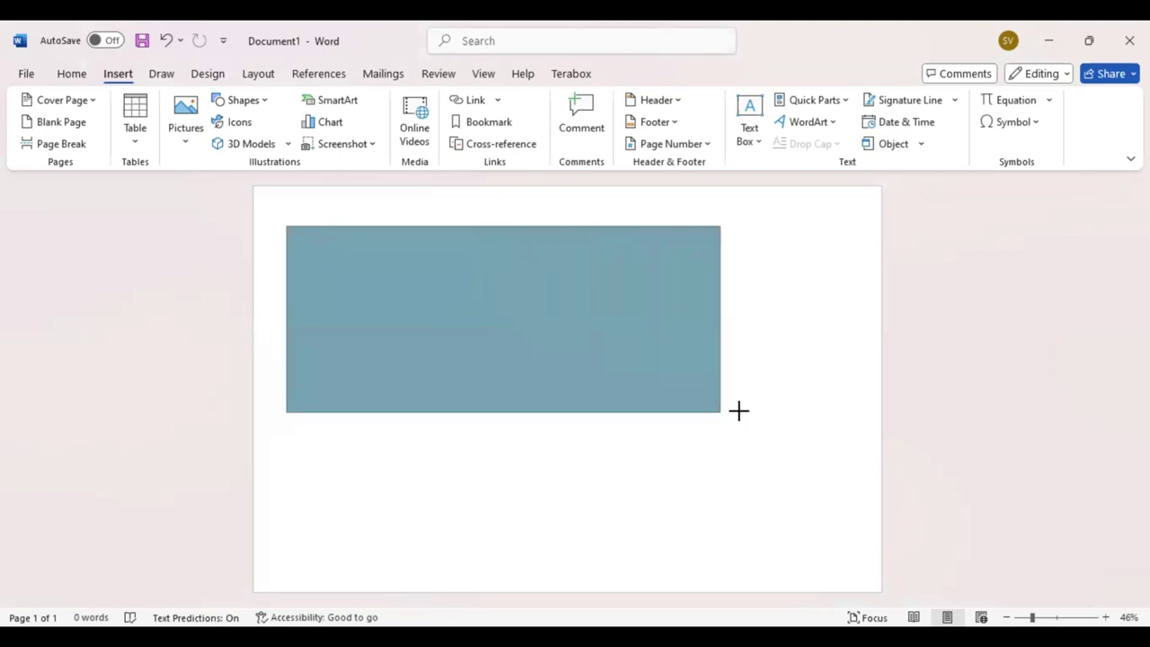
drag(636, 377, 738, 411)
mouse_move(820, 491)
mouse_down()
mouse_move(841, 554)
mouse_move(864, 576)
mouse_move(852, 579)
mouse_up()
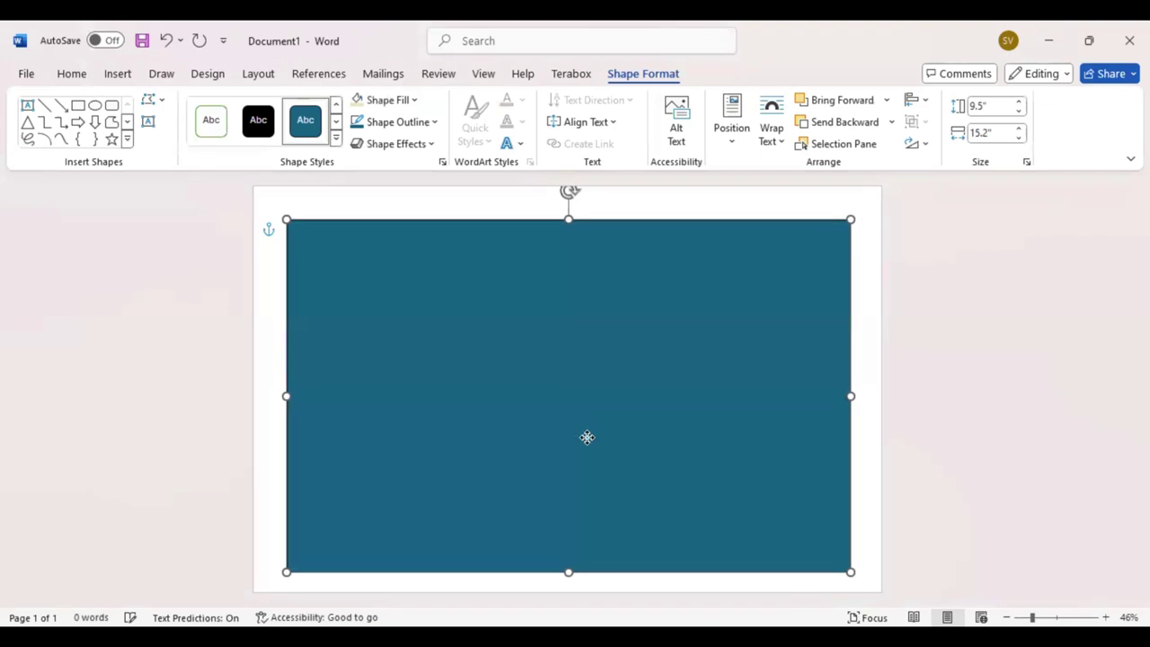
drag(587, 438, 581, 446)
drag(565, 220, 566, 208)
drag(560, 308, 503, 360)
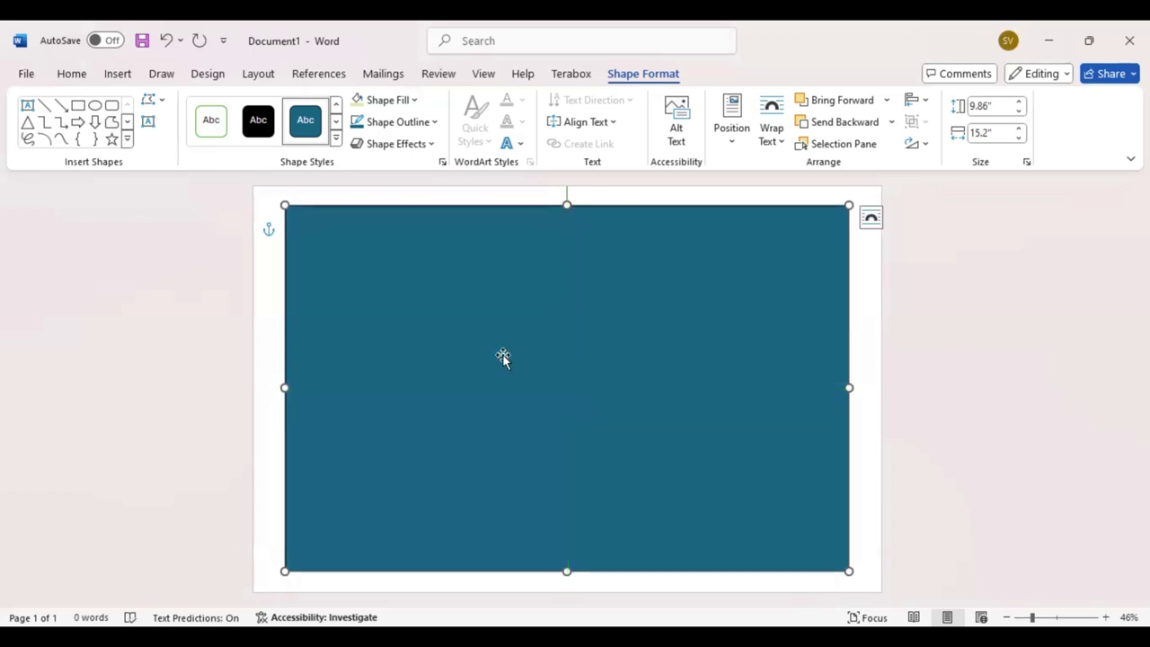
Fill the rectangle light green and give it a thicker brown outline.
click(417, 101)
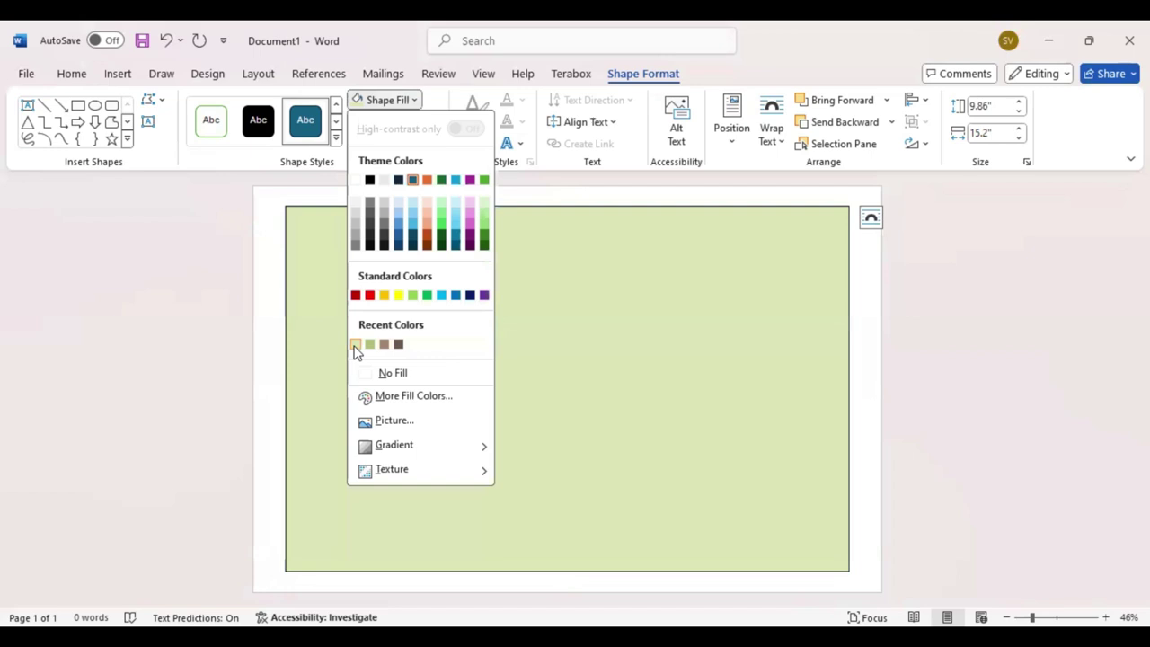
click(356, 346)
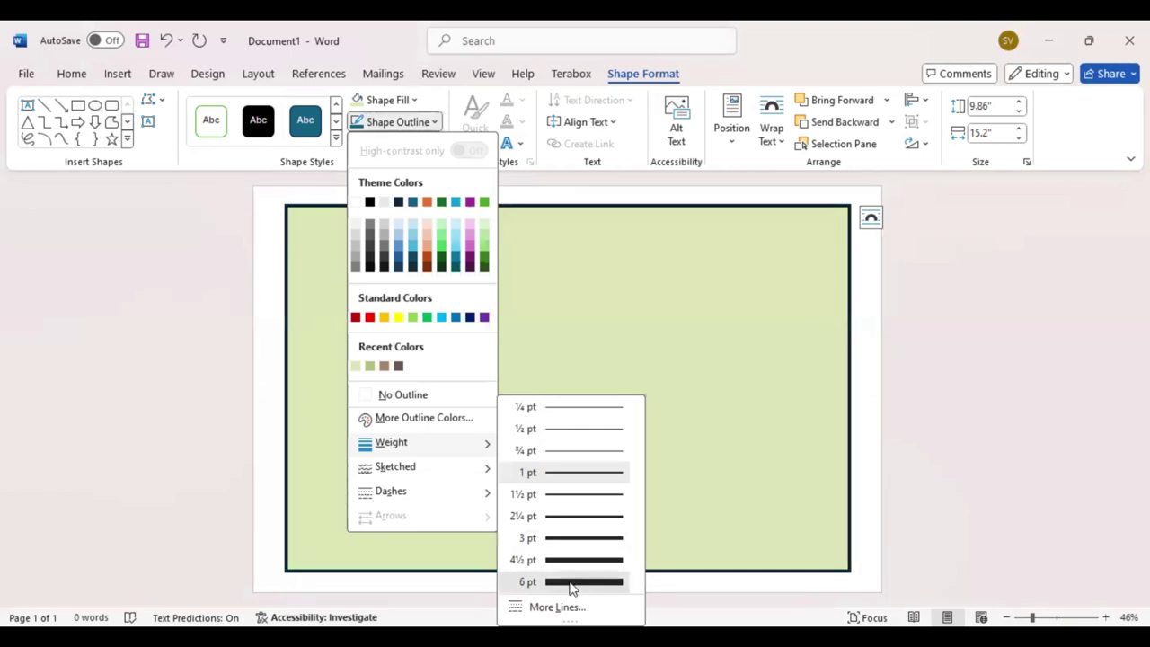
click(421, 121)
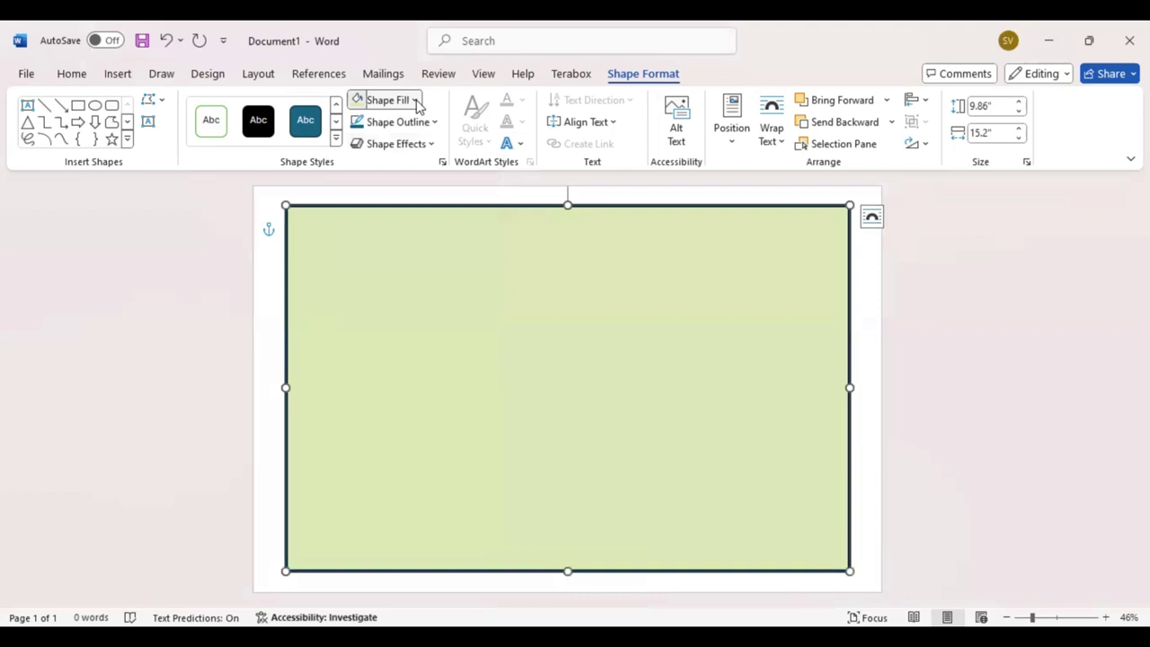
click(419, 122)
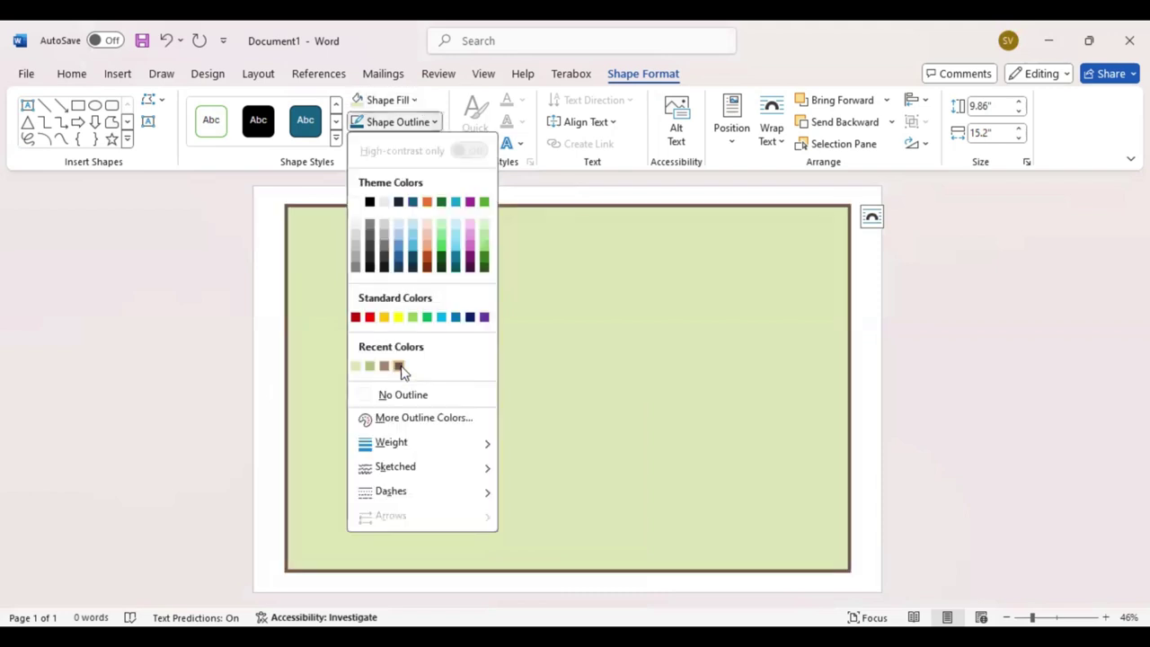
click(399, 367)
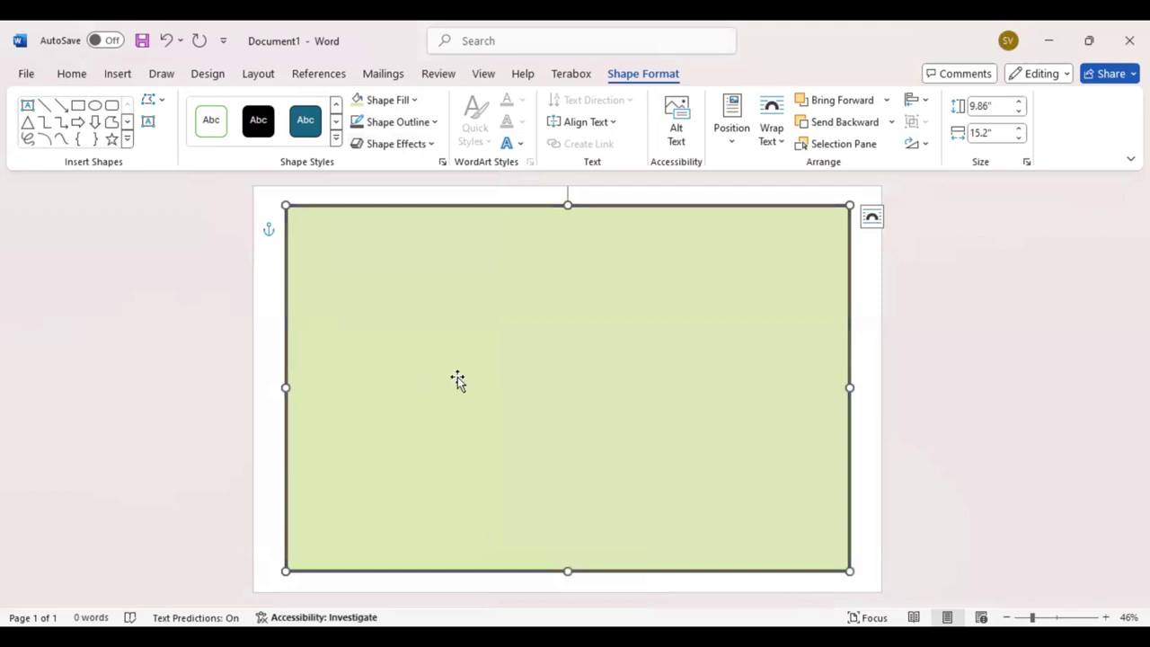
Draw a second 8.41" by 16.11" rectangle, centre it, and send it behind the green one.
click(77, 106)
drag(256, 309, 800, 463)
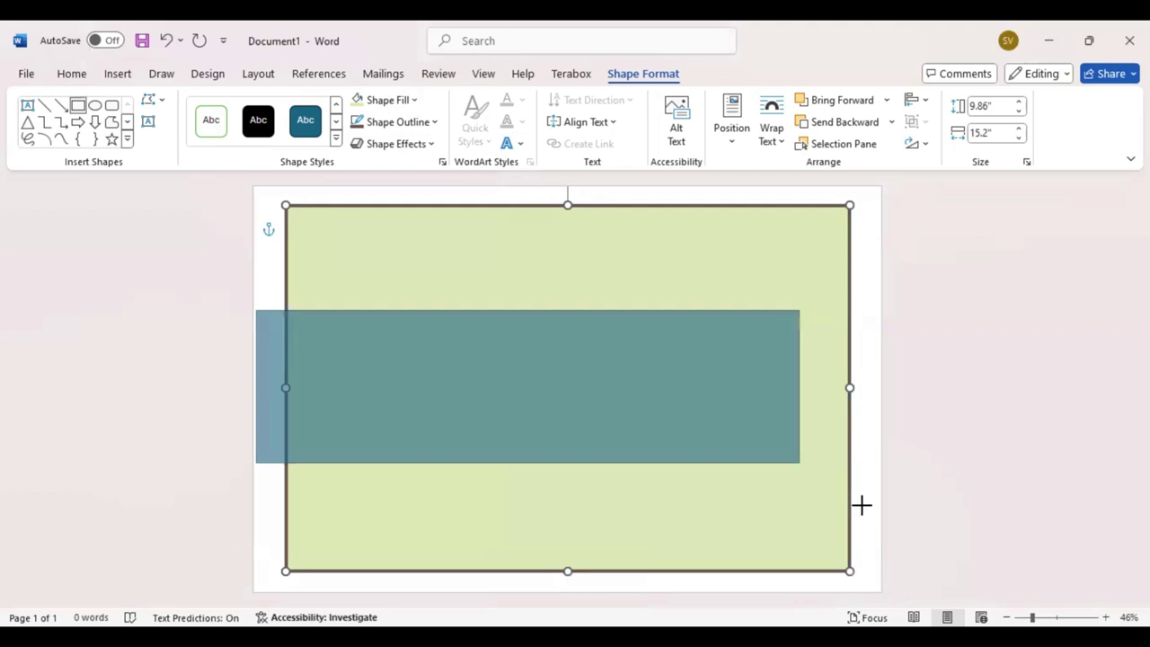
mouse_move(848, 495)
mouse_down()
mouse_move(869, 516)
mouse_move(870, 544)
mouse_up()
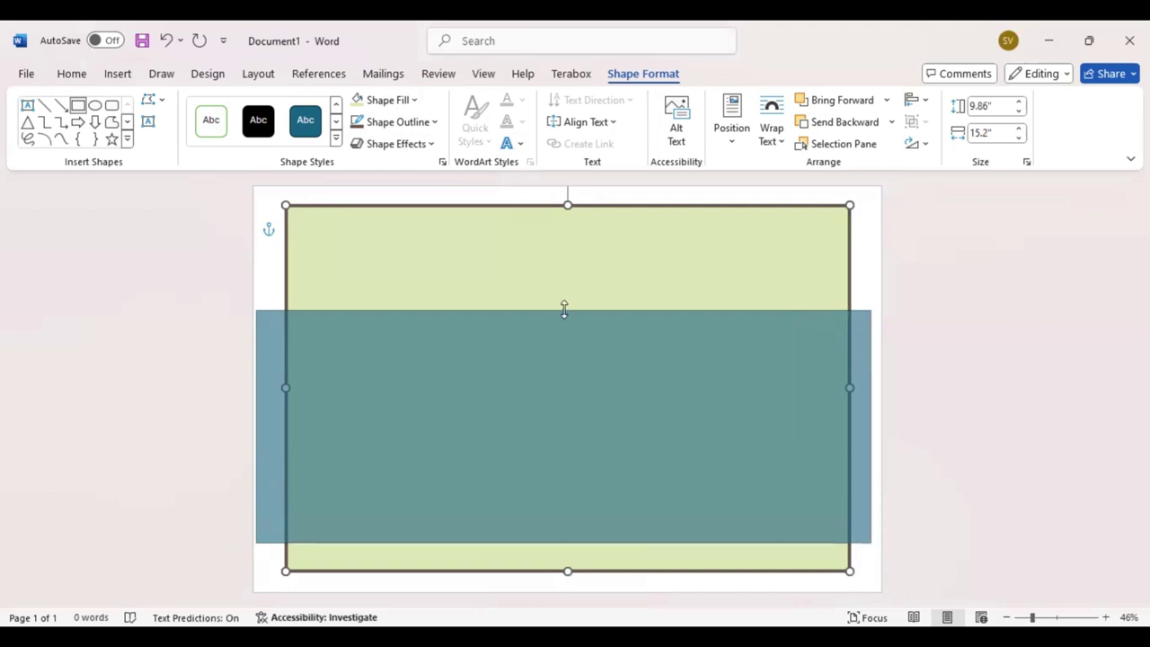
drag(564, 309, 564, 239)
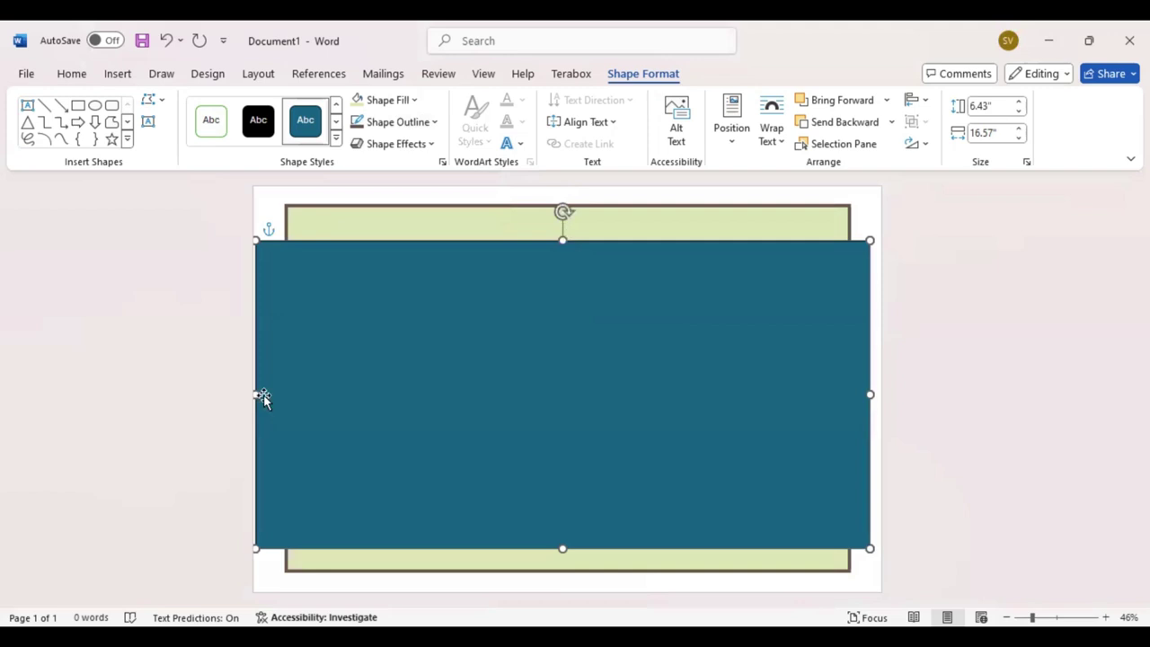
drag(266, 392, 274, 393)
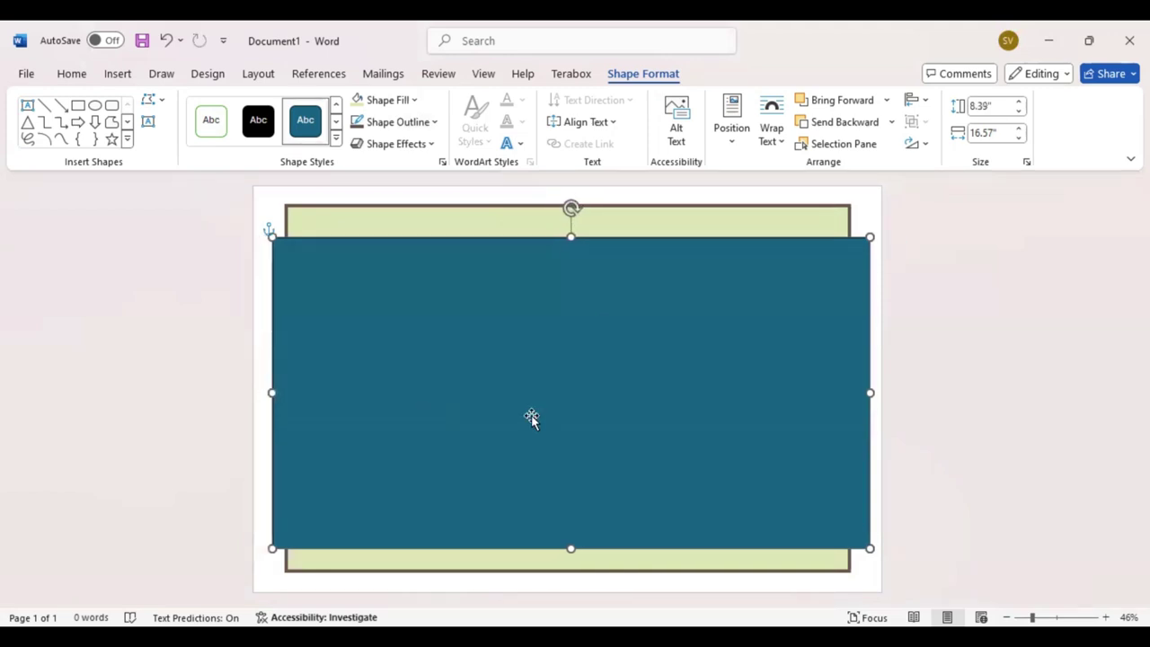
drag(539, 410, 529, 410)
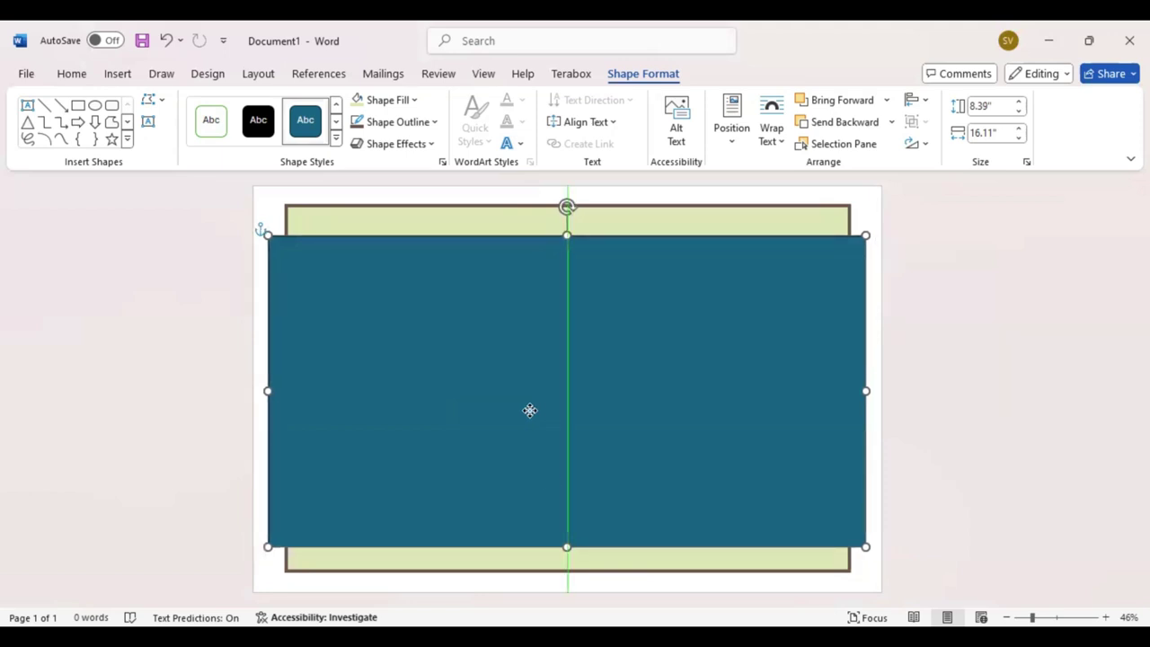
drag(566, 546, 566, 556)
drag(563, 373, 567, 233)
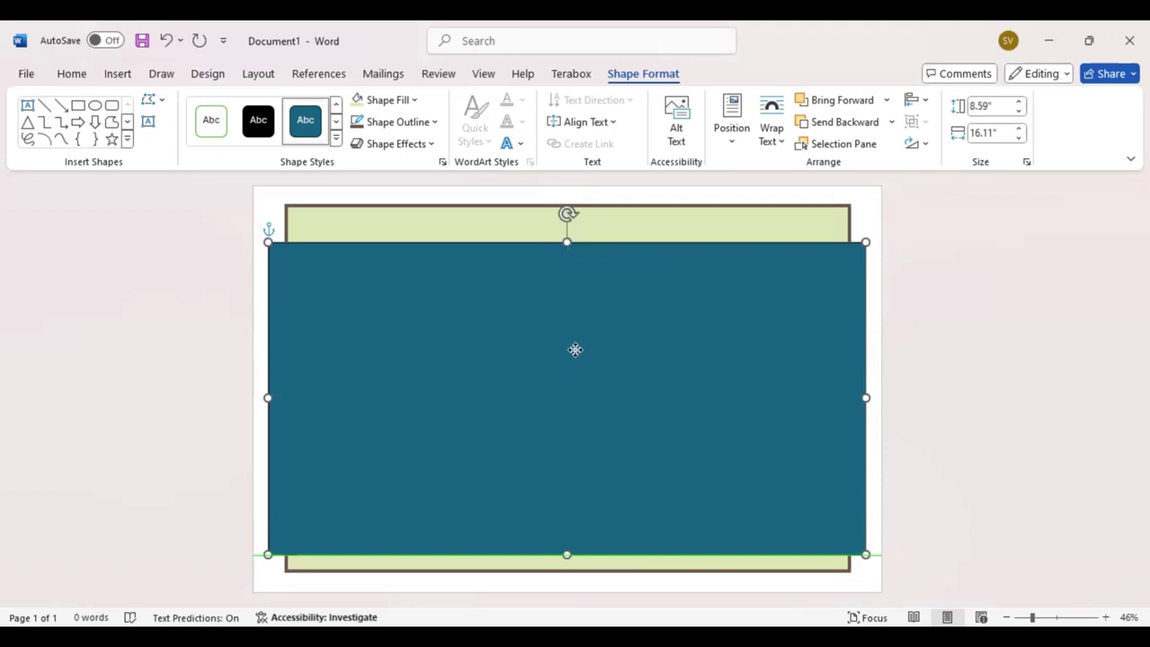
drag(575, 350, 575, 362)
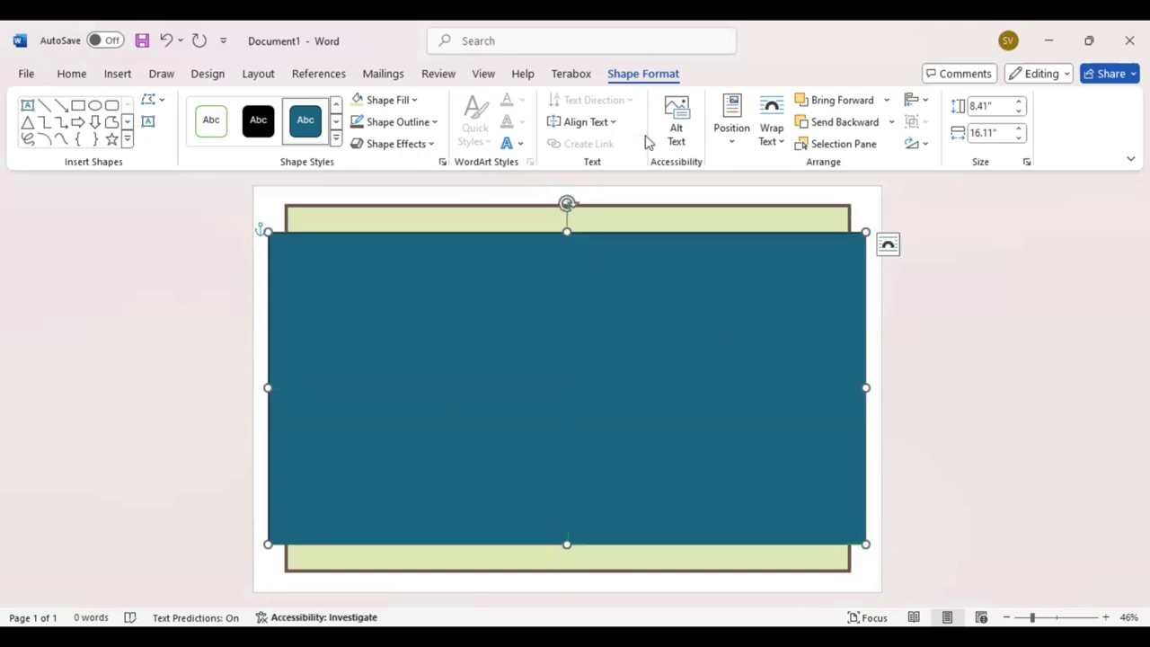
click(845, 122)
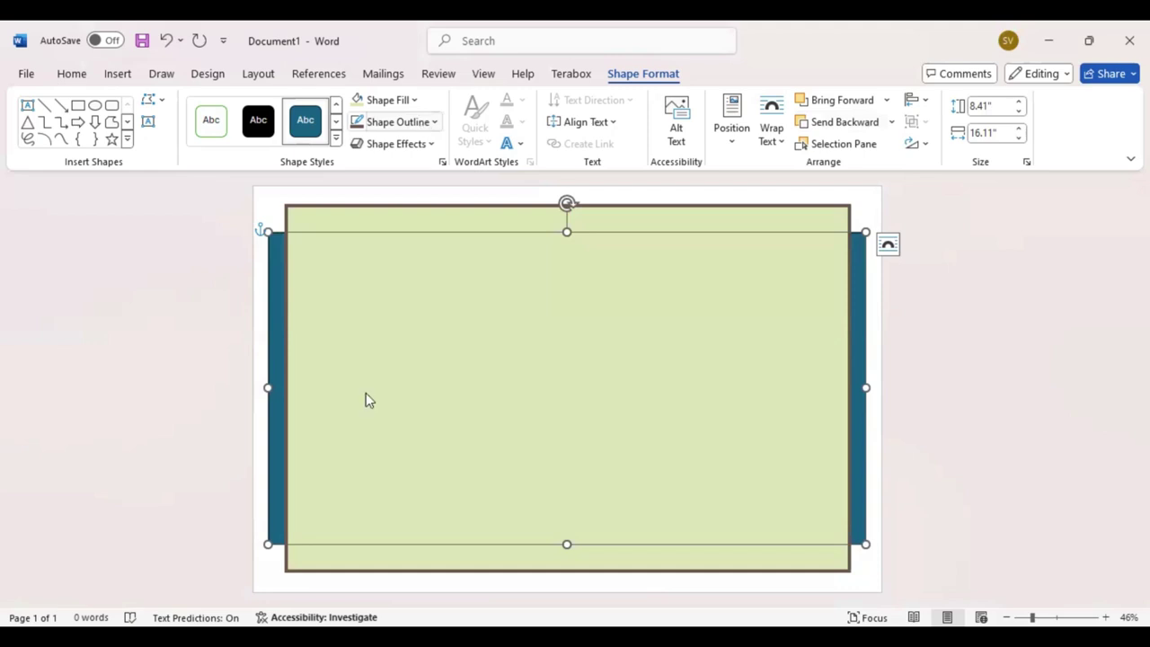
Fill the back rectangle brown so brown strips frame the green panel.
click(415, 101)
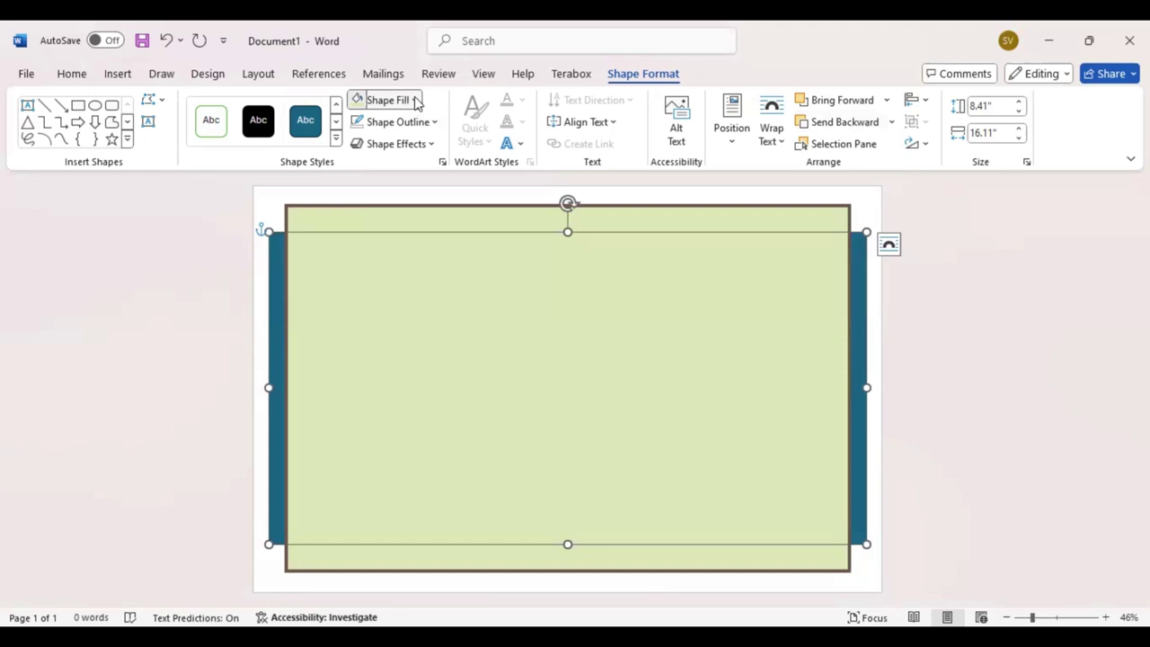
click(416, 101)
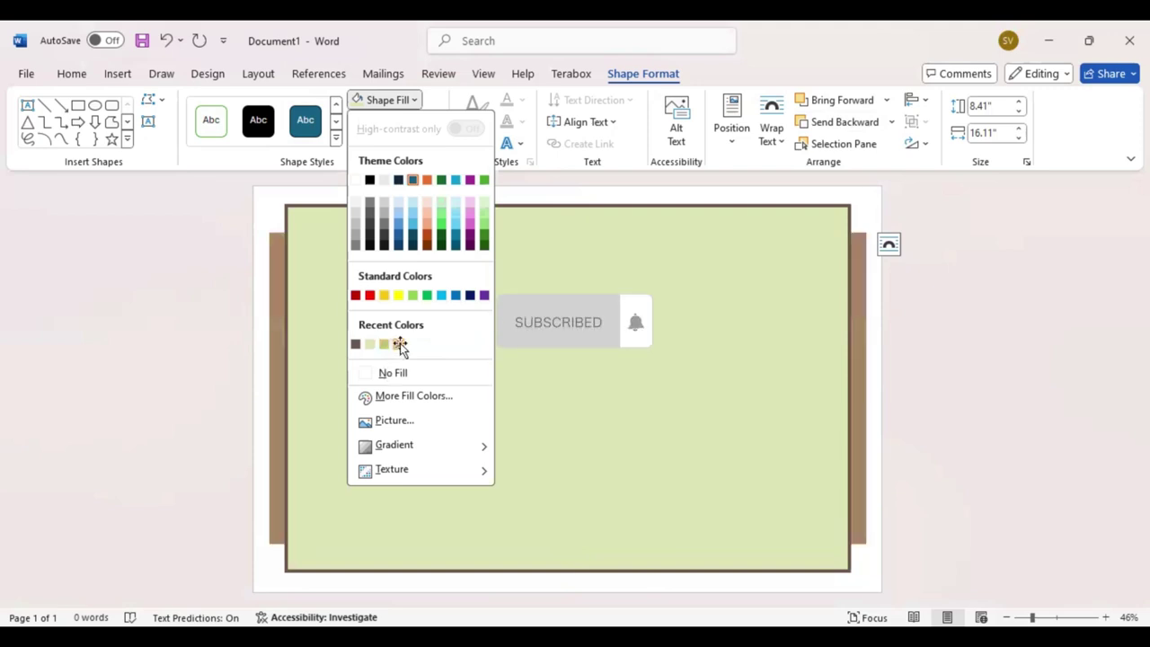
click(497, 378)
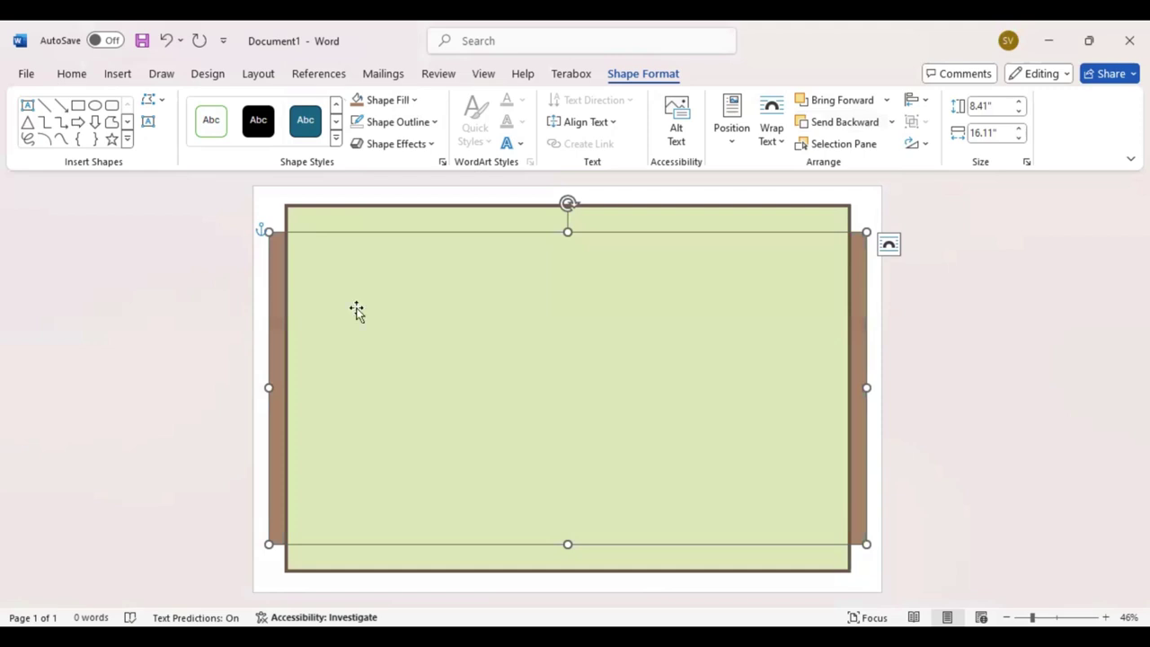
Duplicate the brown shape into a 1.73" by 10.66" bar centred behind the panel's bottom edge.
key(ctrl+shift+bracketright)
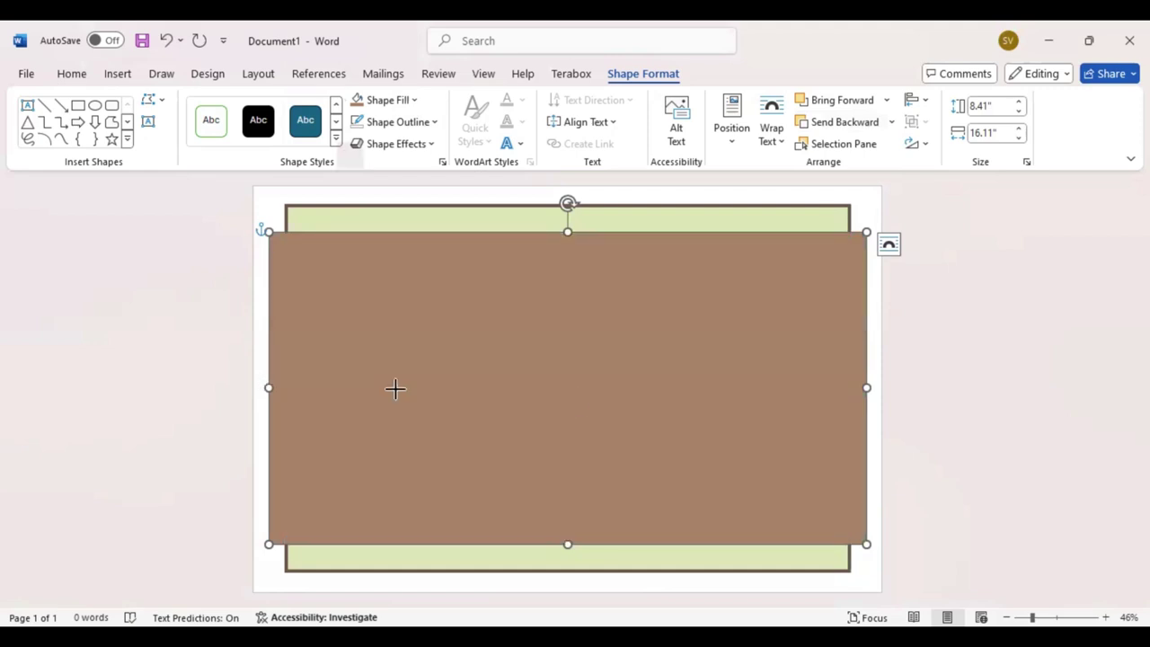
drag(396, 389, 576, 388)
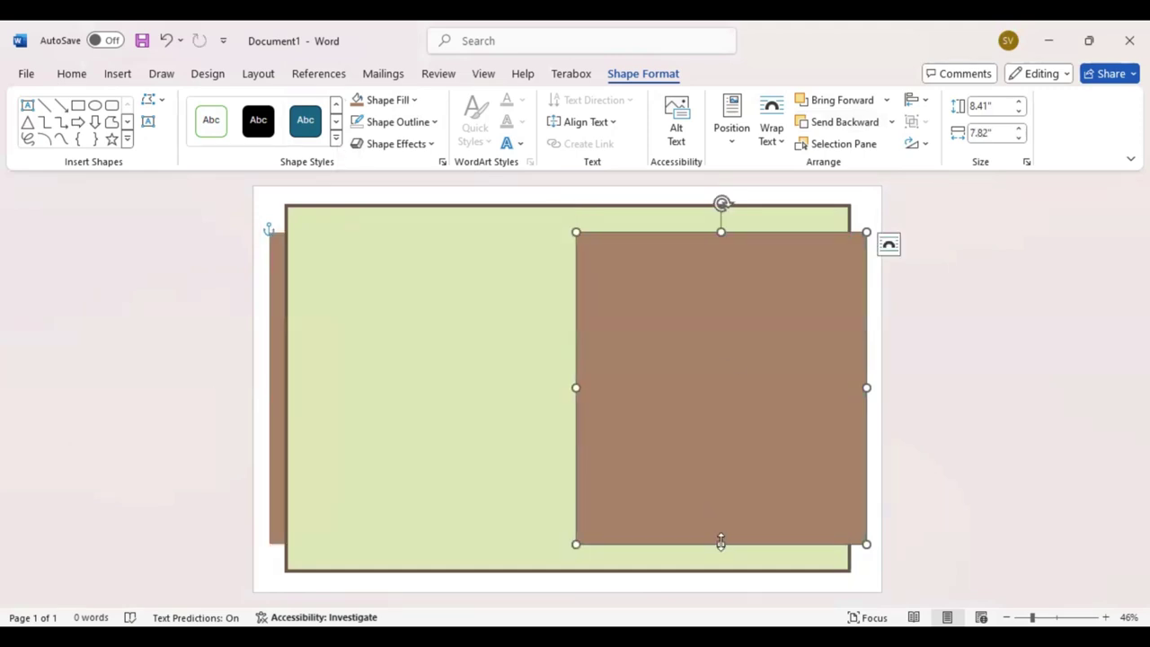
mouse_move(721, 542)
mouse_down()
mouse_move(721, 296)
mouse_move(552, 554)
mouse_up()
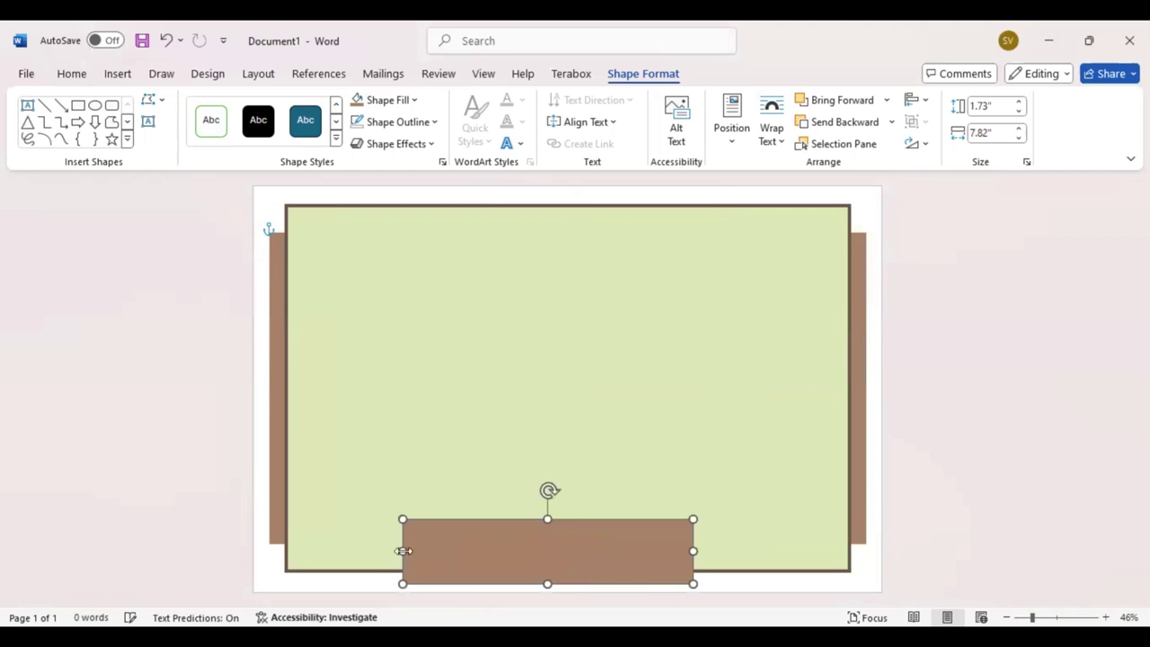
drag(403, 550, 340, 551)
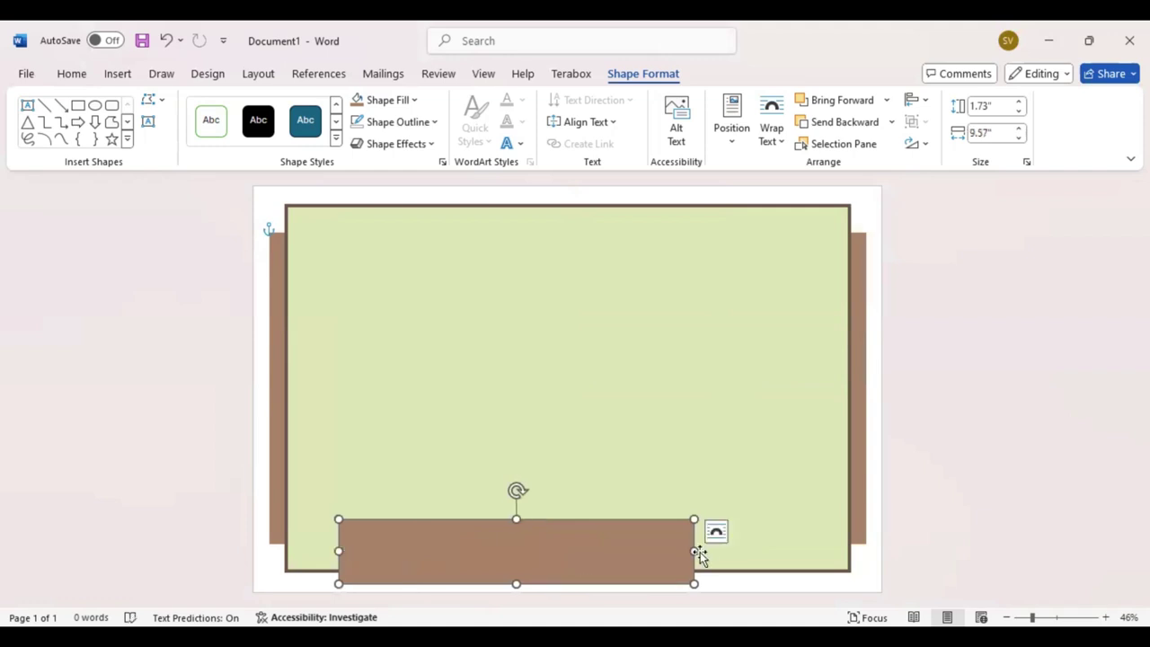
drag(694, 551, 736, 550)
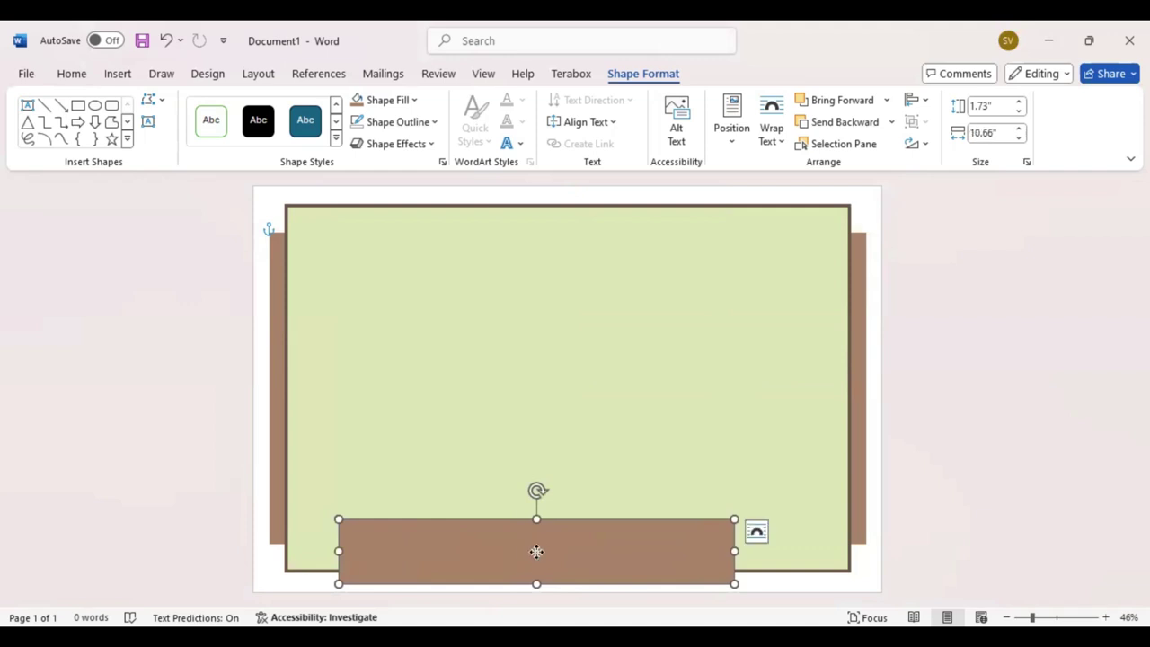
drag(537, 552, 572, 552)
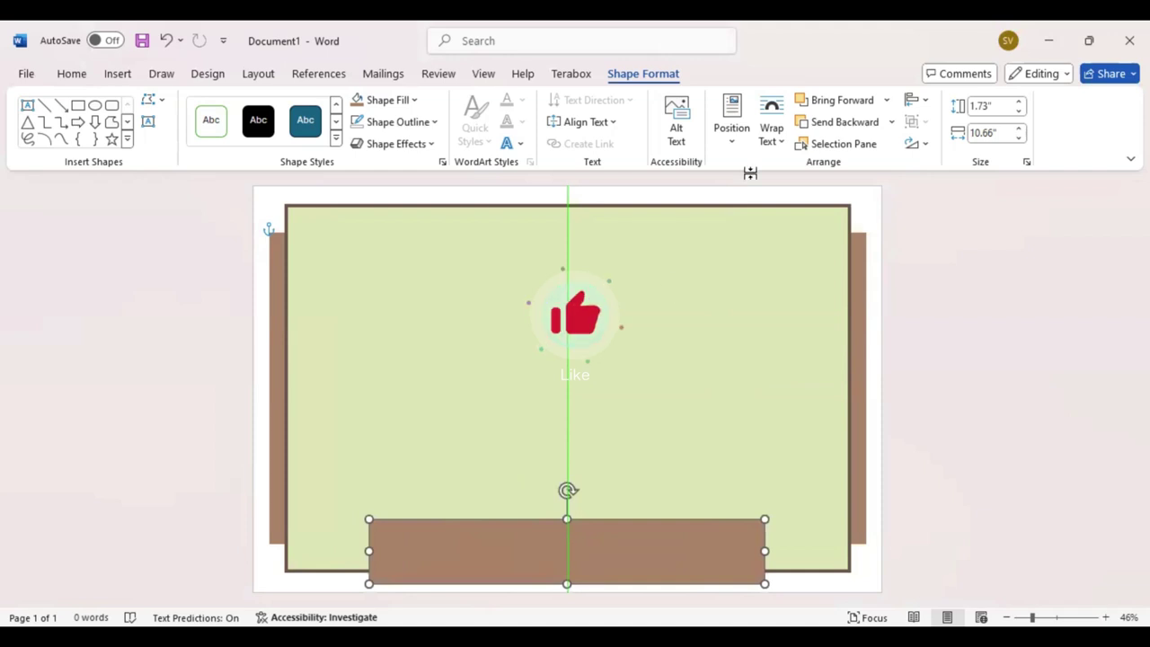
click(843, 123)
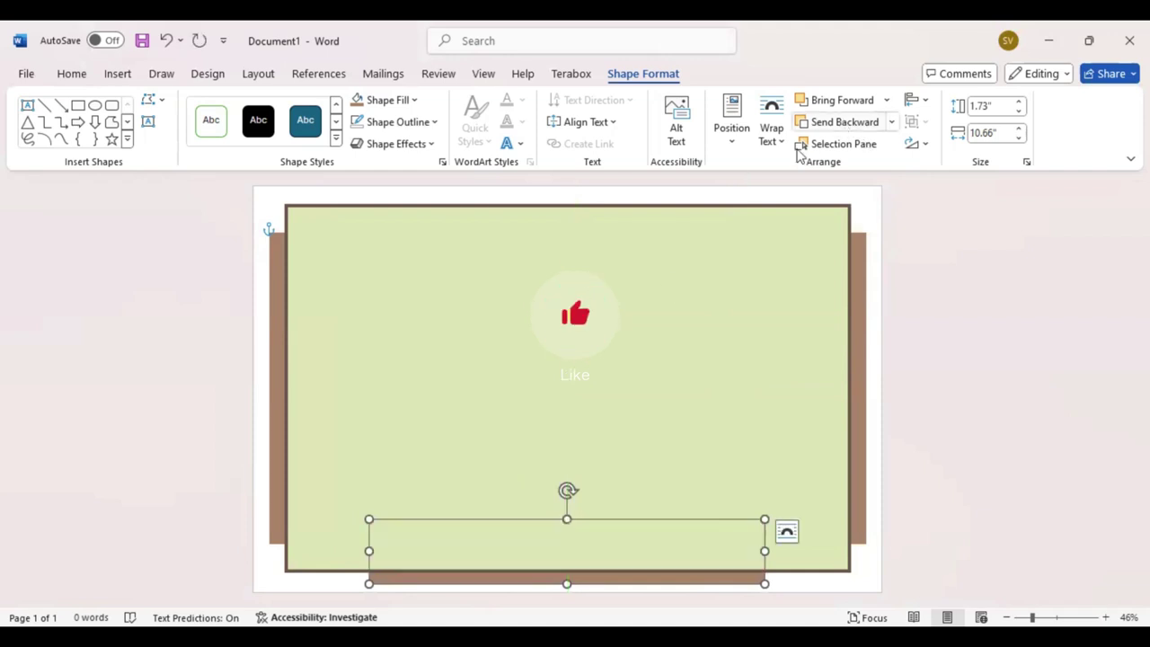
click(964, 365)
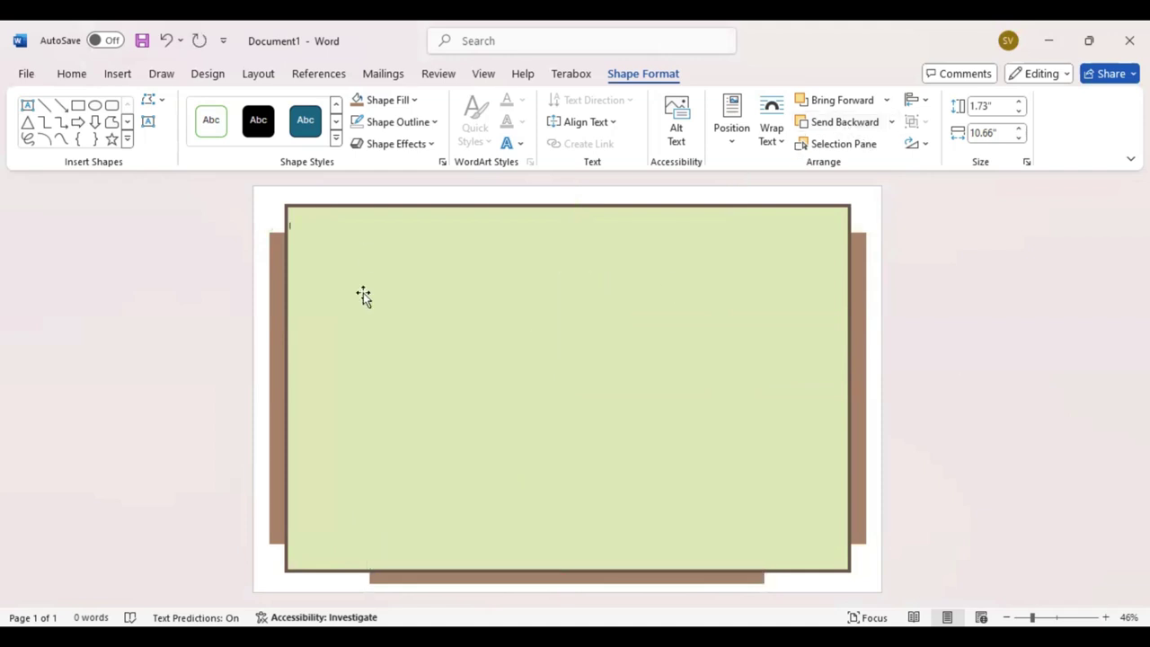
Draw a triangle, flip it to point downward, and move it to the page's top centre.
click(119, 74)
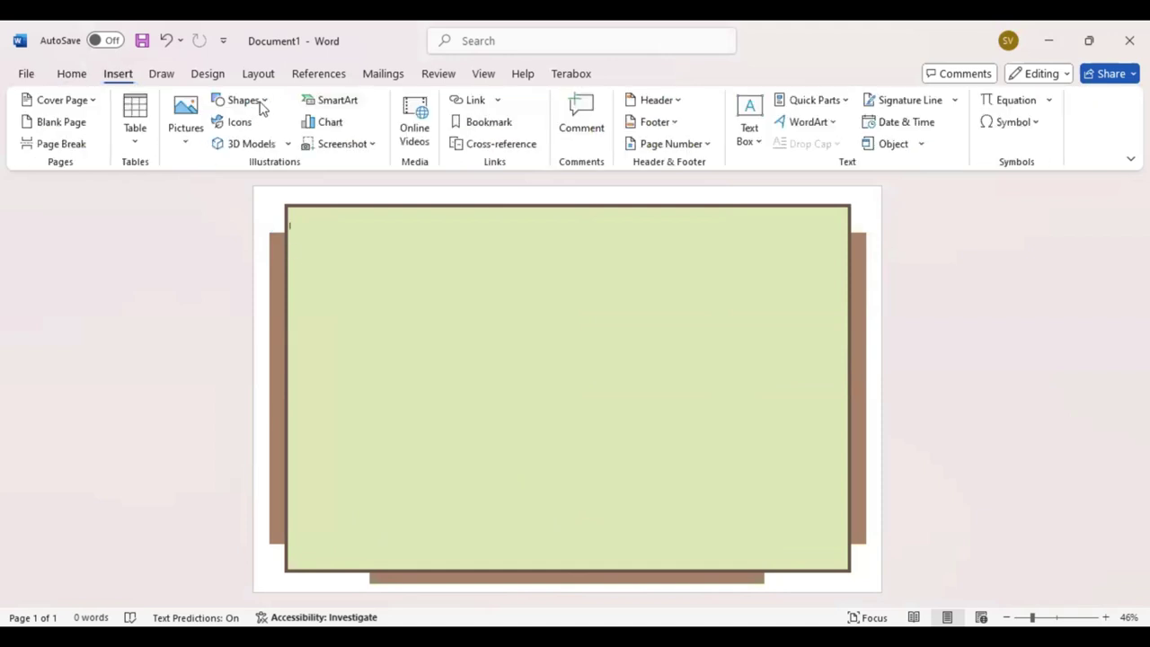
click(259, 104)
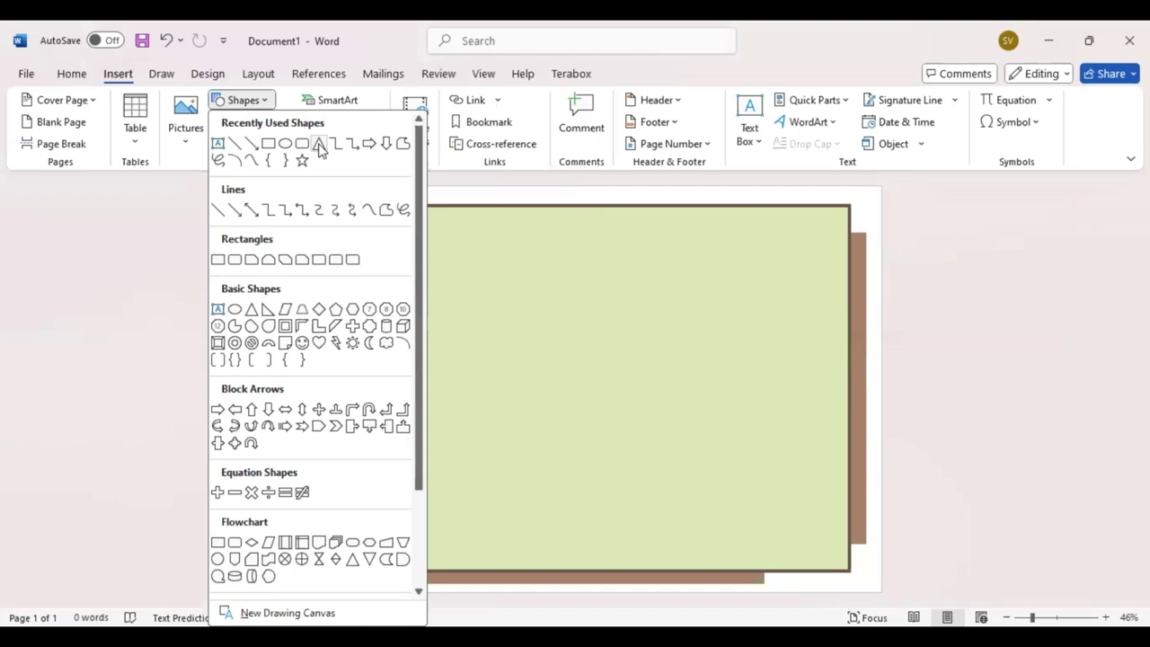
click(319, 145)
drag(447, 224, 807, 277)
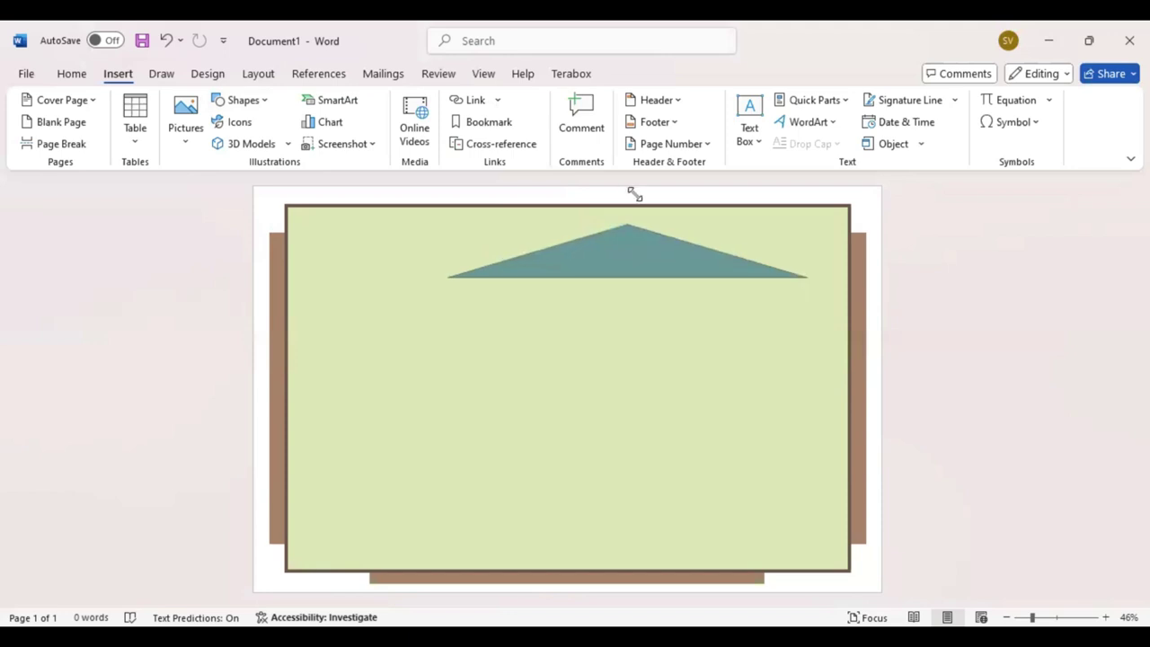
mouse_move(635, 194)
mouse_down()
mouse_move(668, 314)
mouse_move(628, 305)
mouse_up()
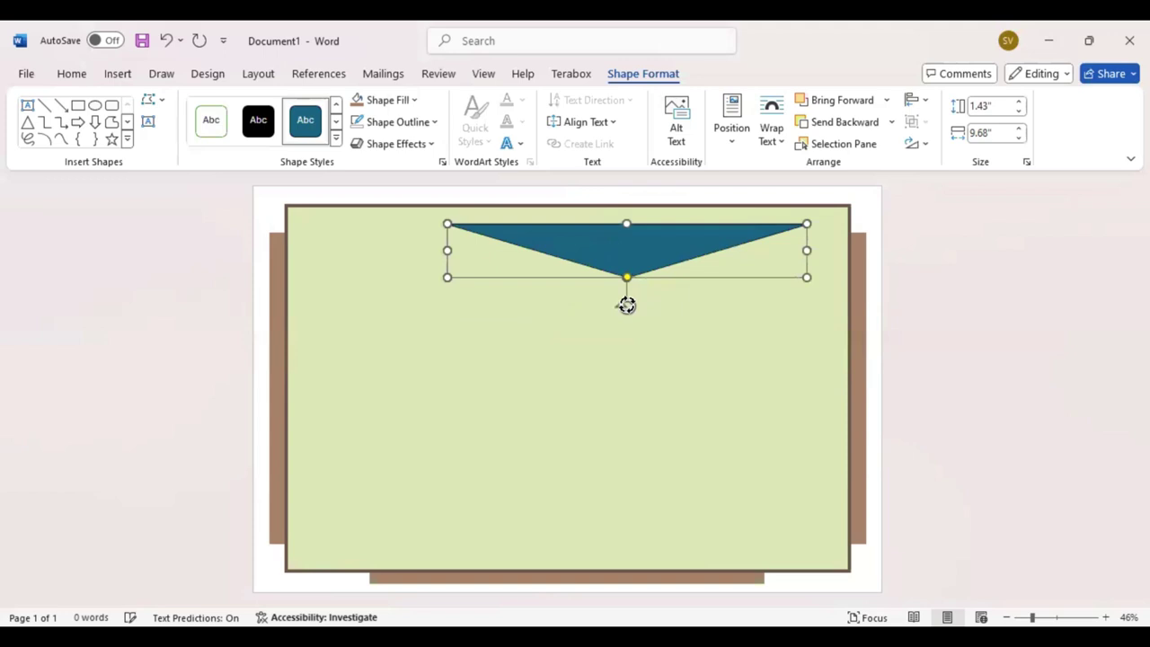
mouse_move(581, 231)
mouse_down()
mouse_move(567, 227)
mouse_move(572, 191)
mouse_up()
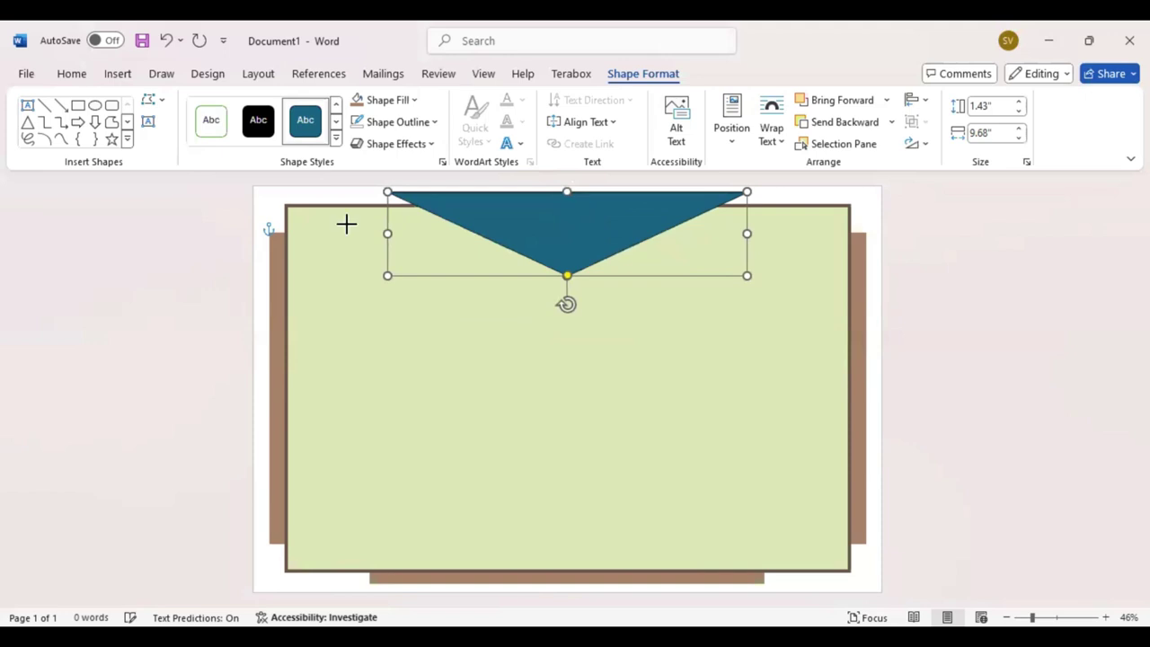
Widen the triangle to about 13.55", centre it, and fill it olive green.
drag(388, 225, 338, 225)
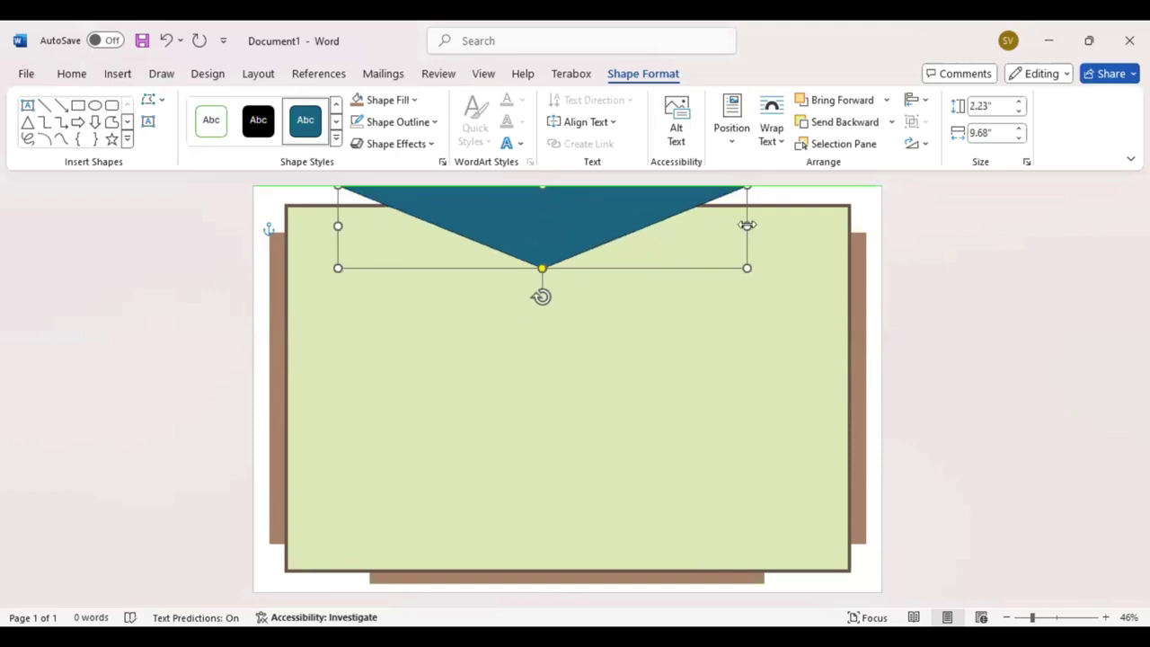
drag(748, 226, 840, 229)
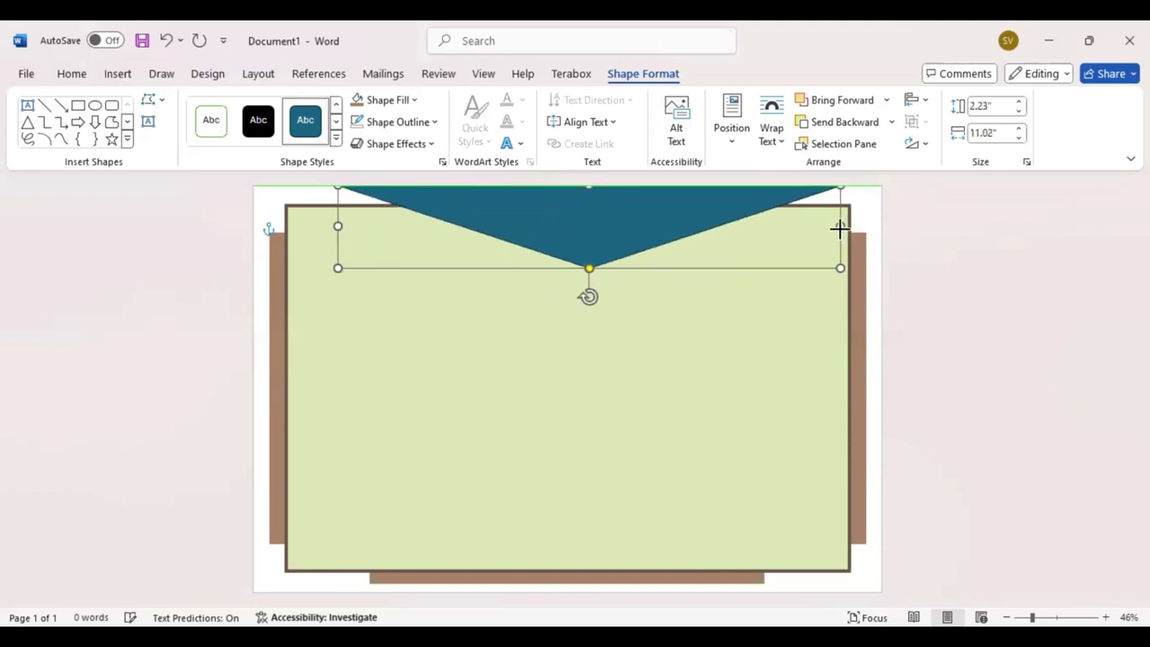
drag(582, 216, 609, 229)
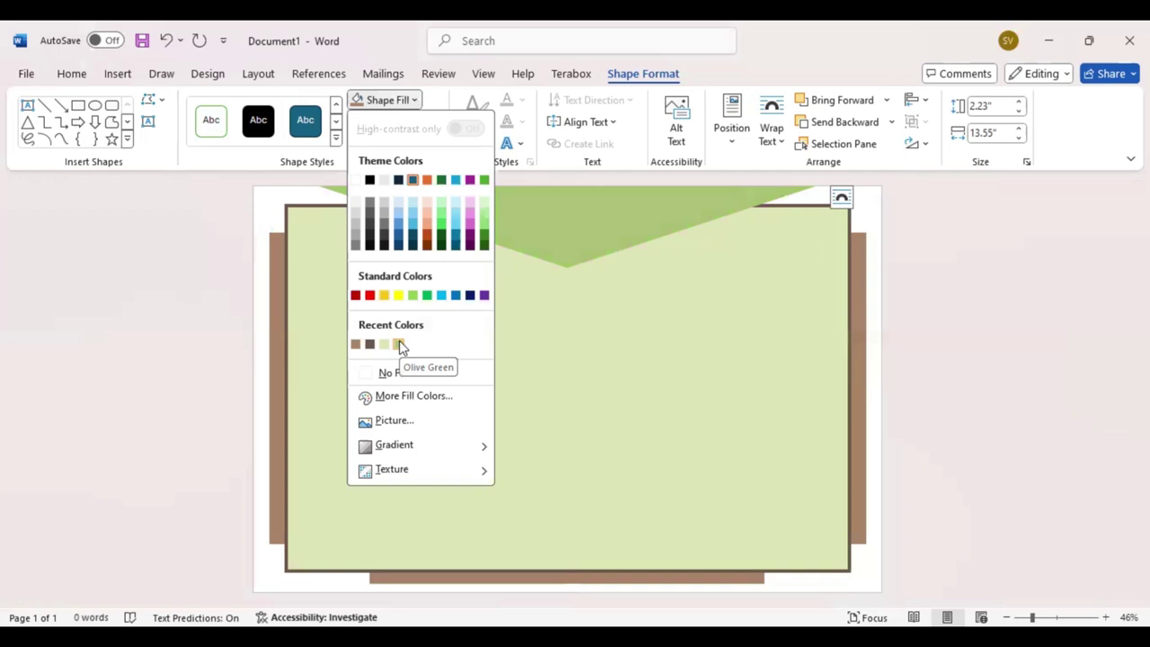
click(399, 344)
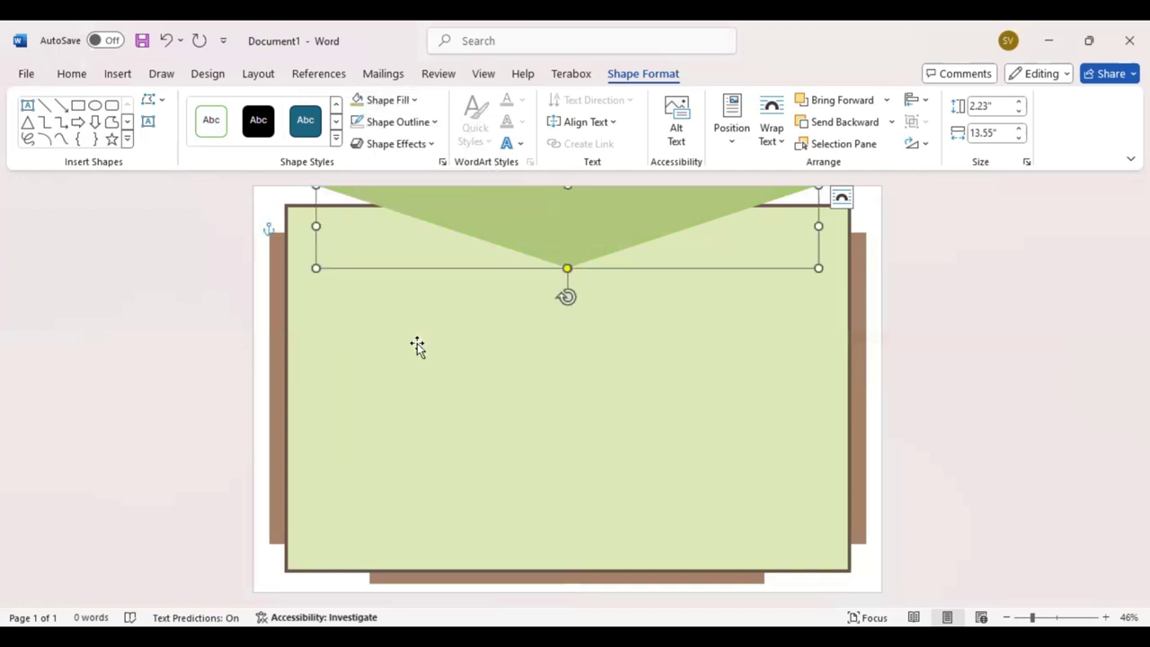
Add a top-centre text box reading 'Certificate' and give it no fill.
click(148, 122)
drag(469, 207, 654, 248)
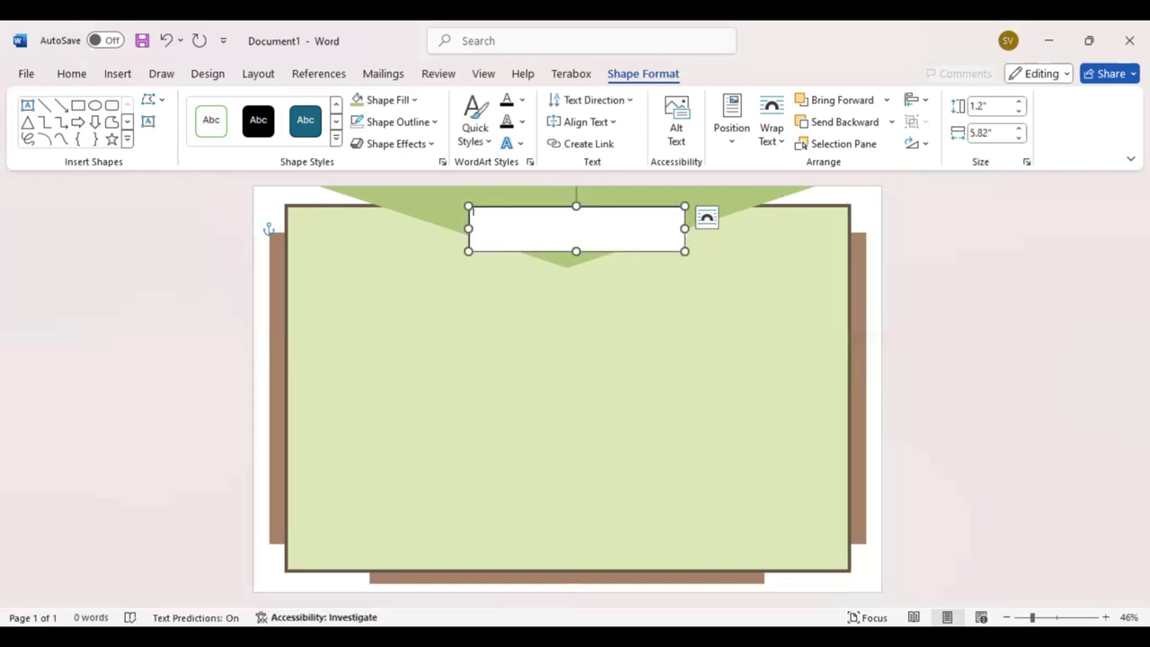
text(en)
text(dar)
drag(485, 213, 468, 214)
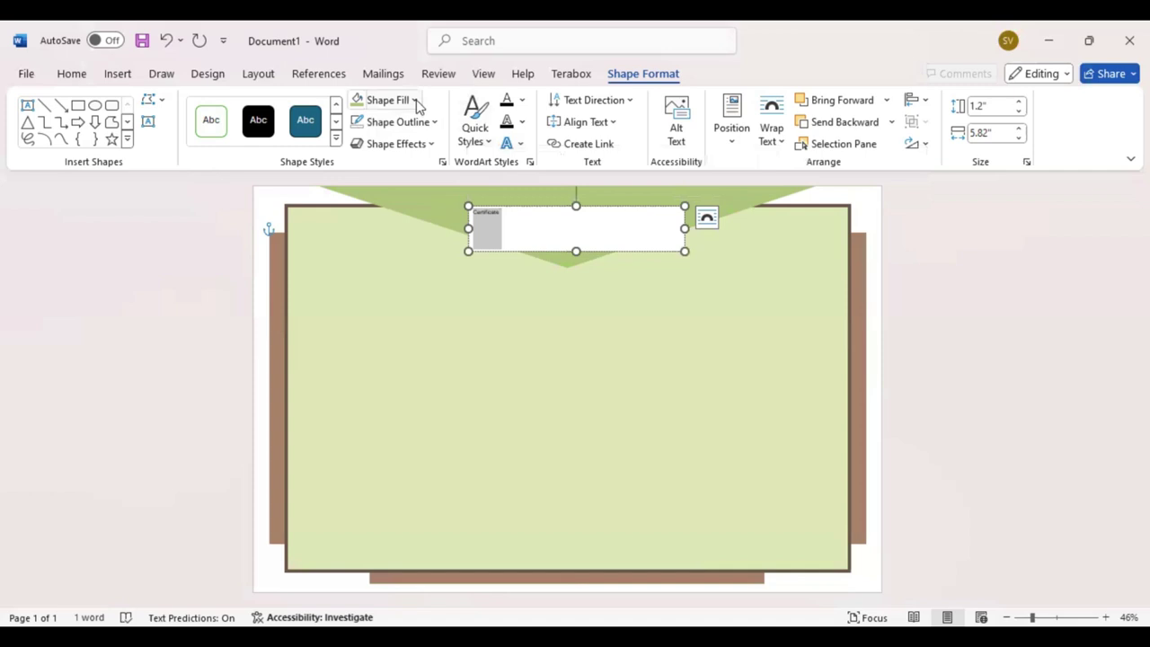
click(74, 77)
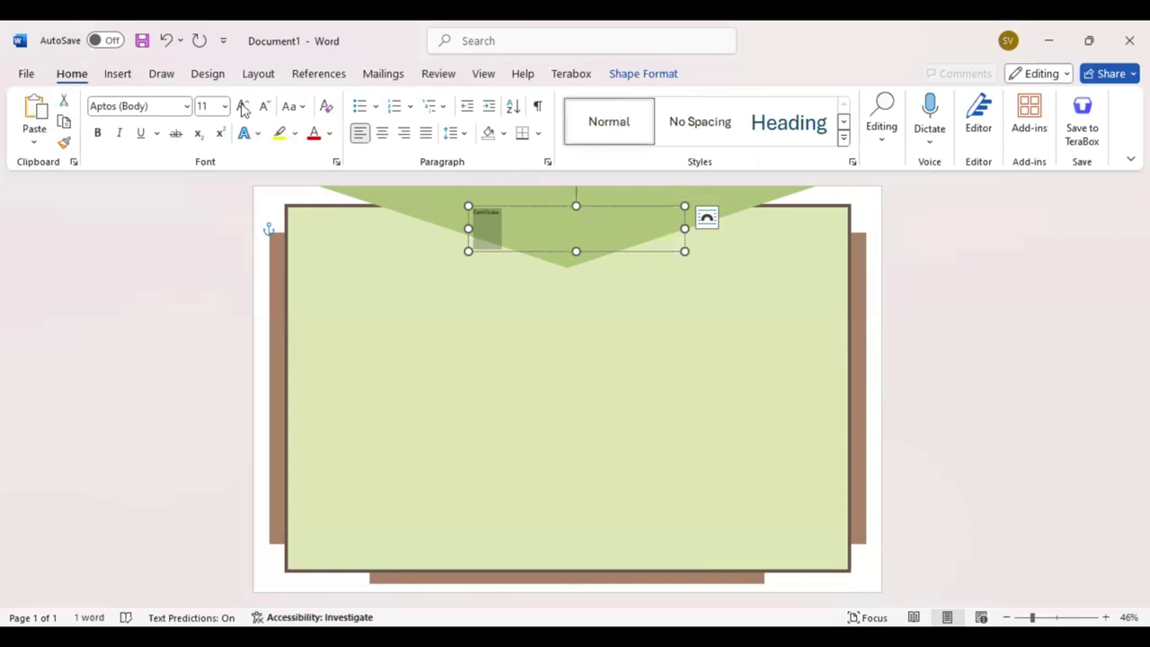
click(160, 107)
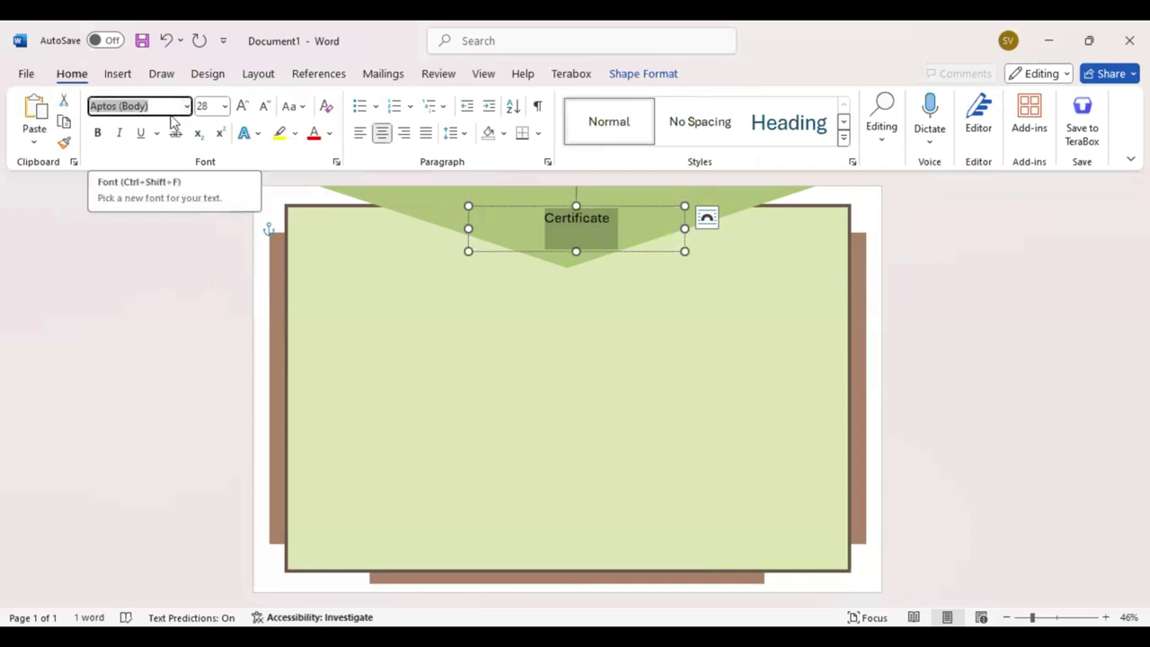
Set the title in Old English Text MT, enlarge it, and nudge its box toward the centre.
text(Old English Text MT)
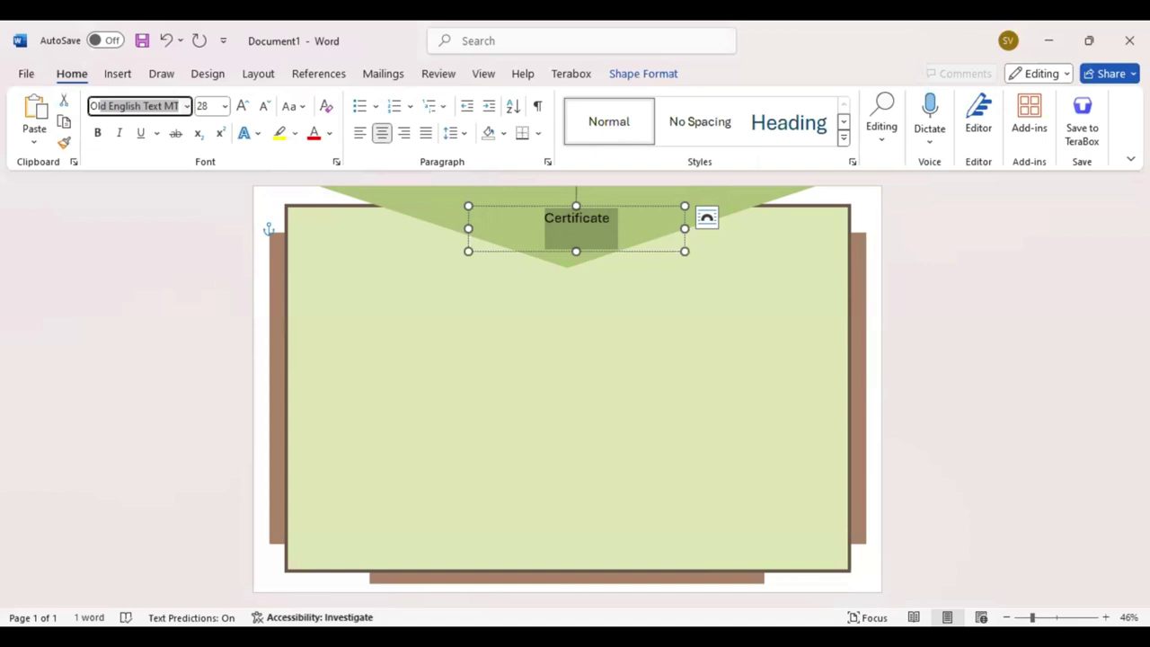
key(Return)
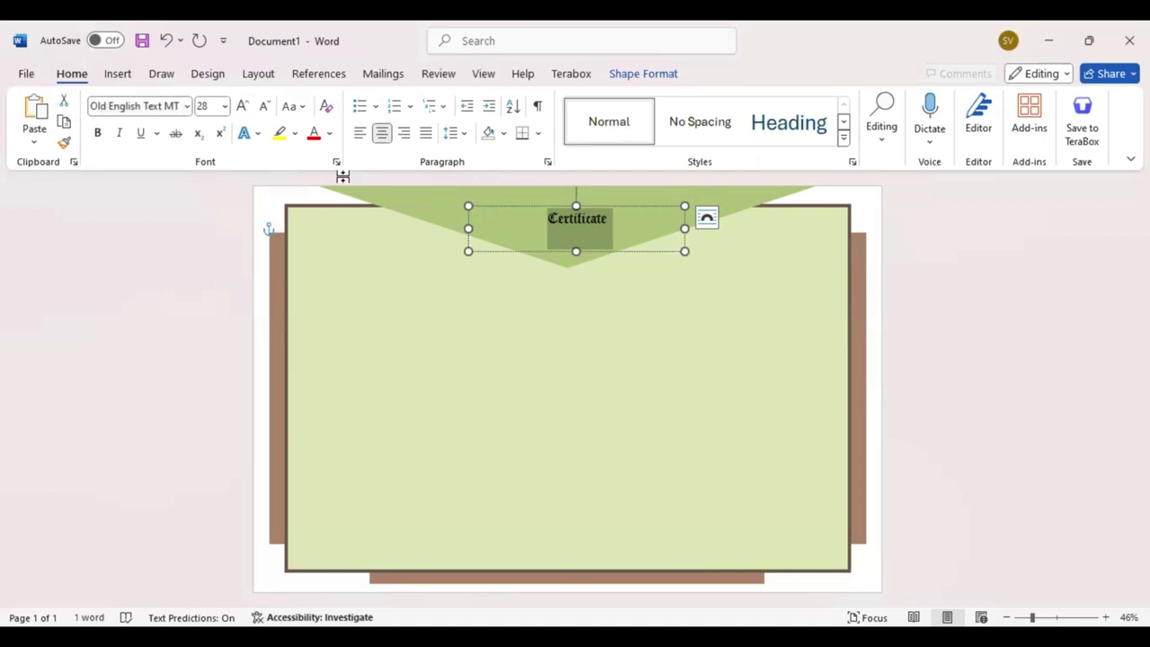
key(shift+F3)
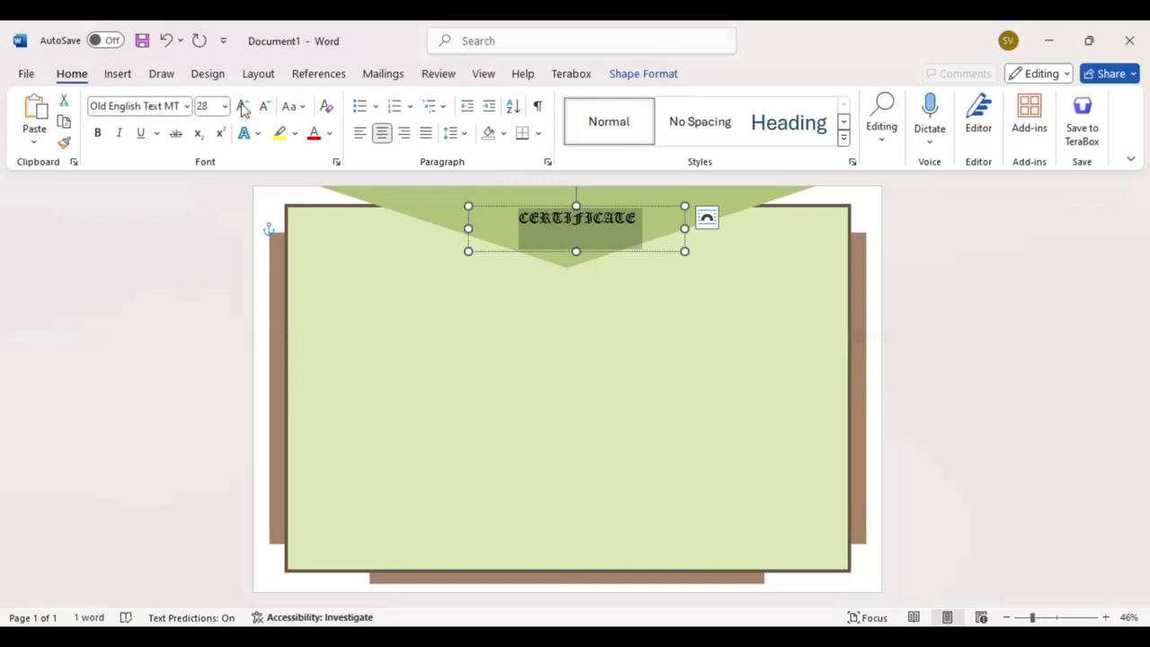
key(ctrl+shift+period)
key(ctrl+shift+period)
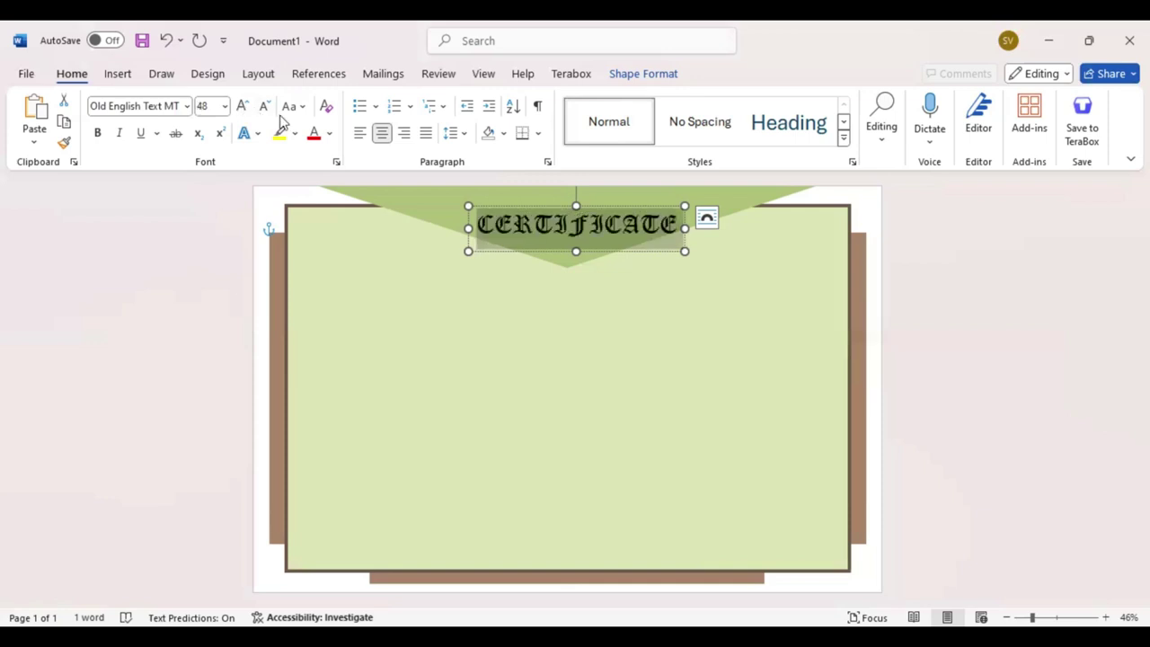
key(Escape)
key(Up)
key(Up)
key(Up)
key(Left)
key(Left)
key(Left)
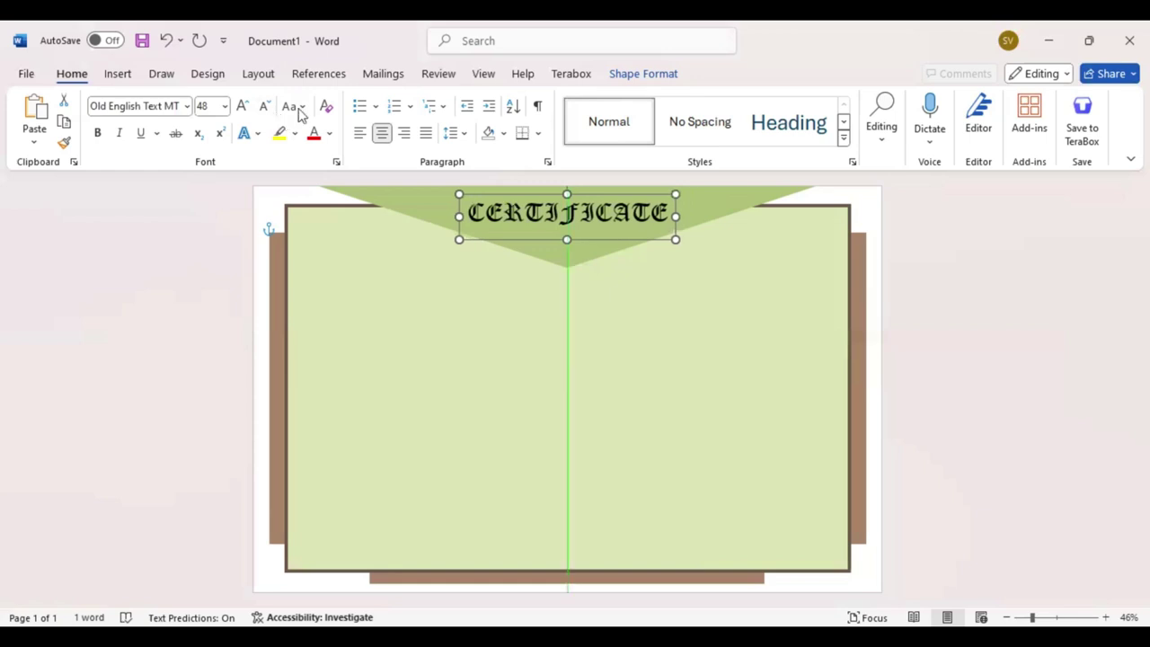
Return the title to sentence case, grow it to 90 pt, and centre it over the flap.
click(301, 108)
click(341, 130)
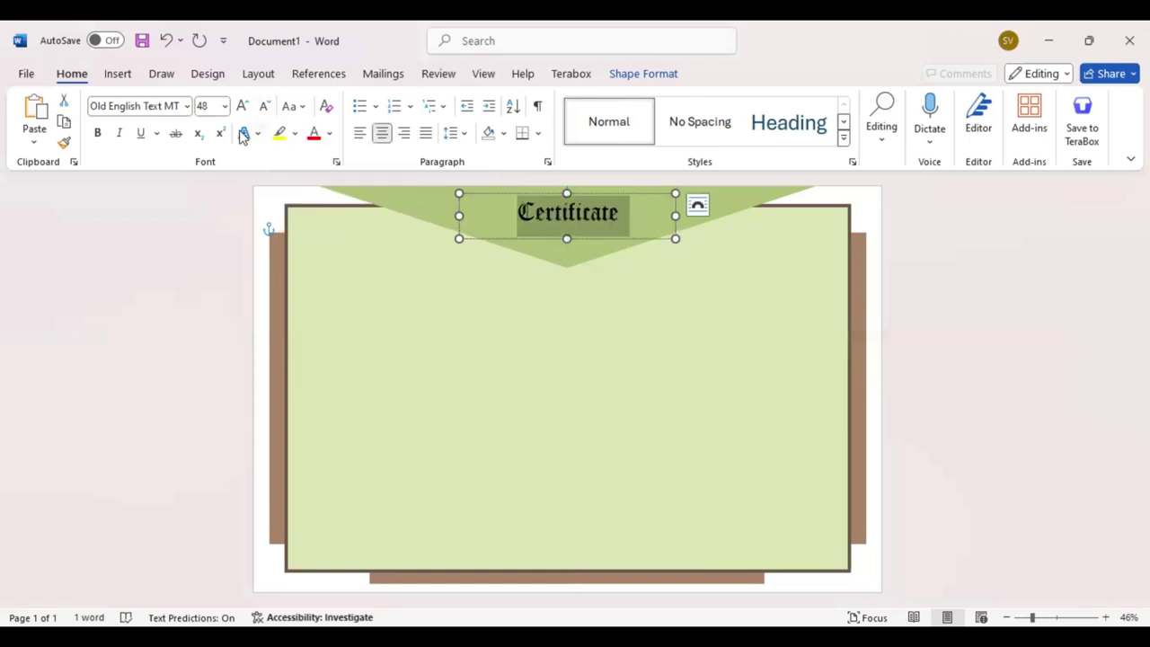
click(246, 107)
click(246, 108)
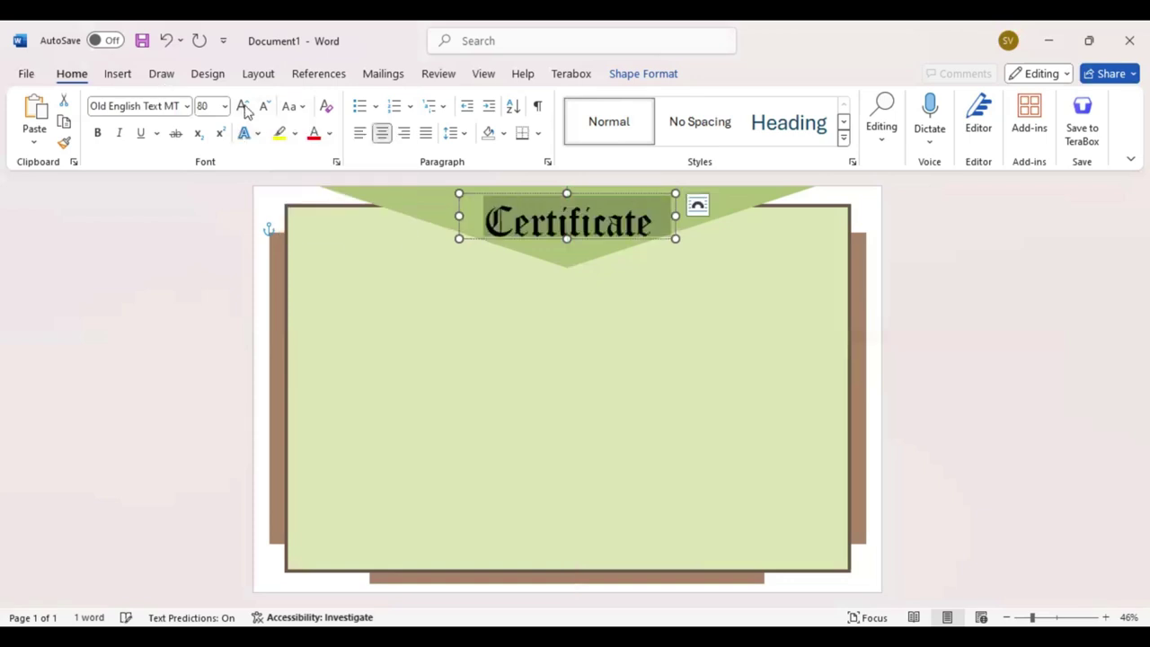
click(246, 108)
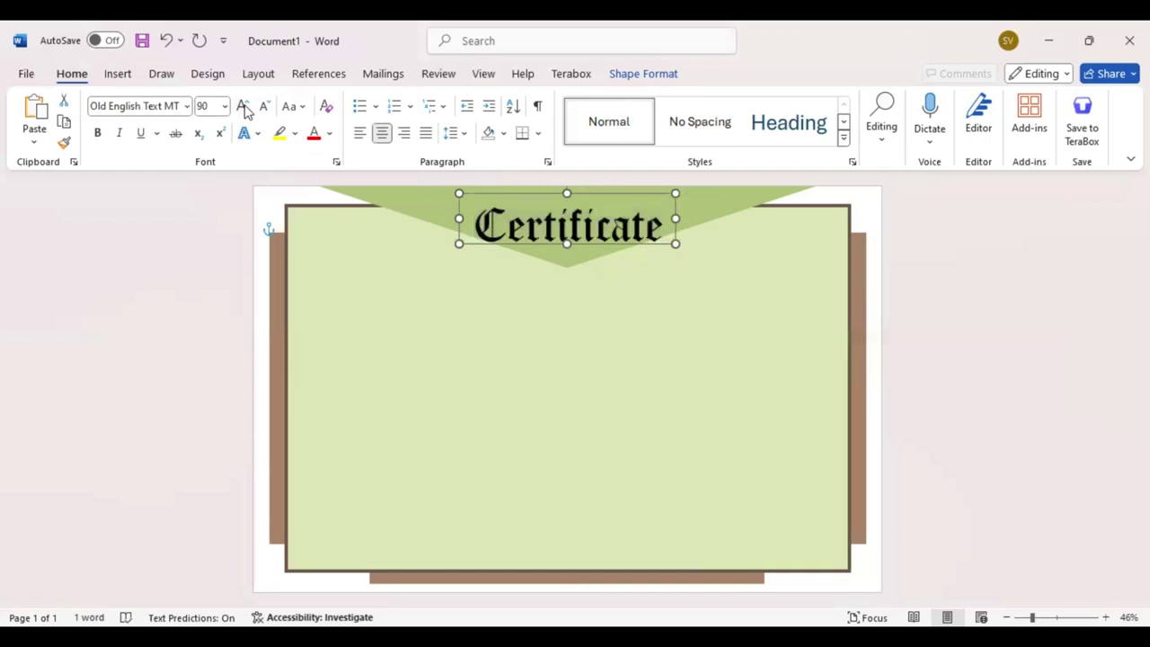
key(Up)
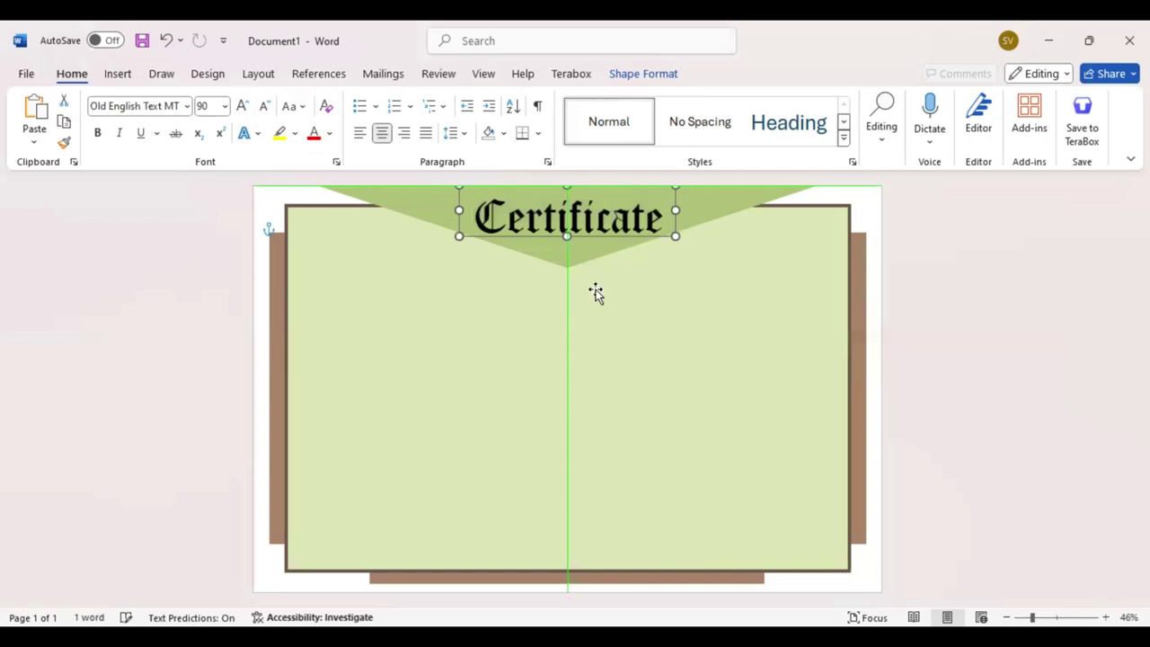
click(473, 340)
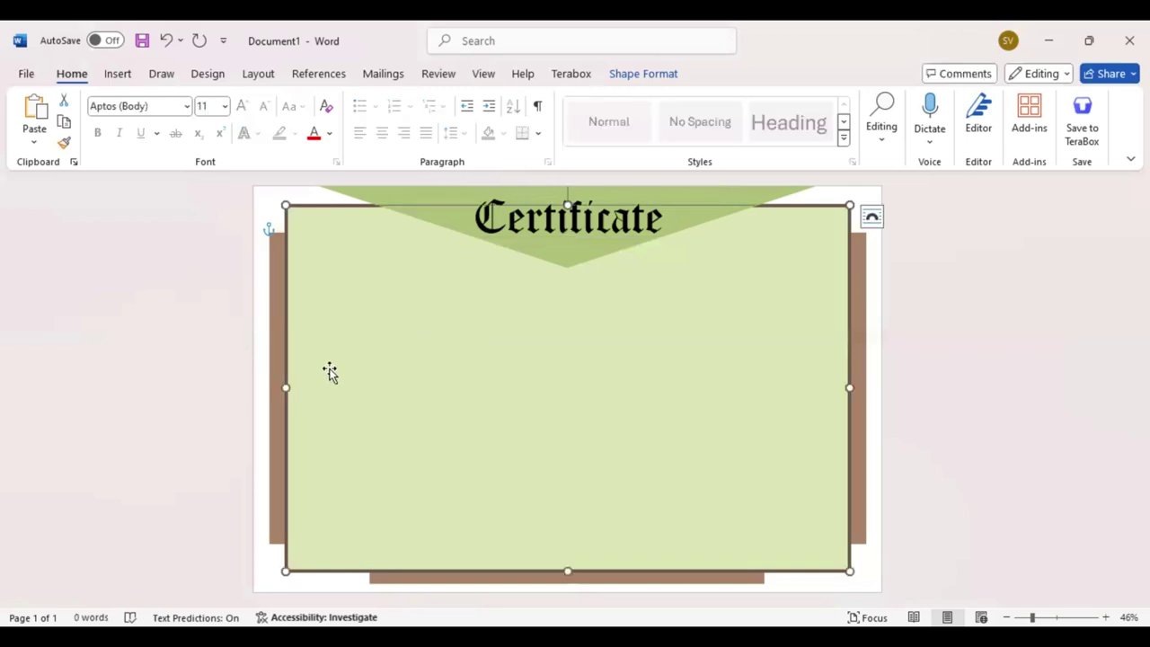
Draw a text box below the title and type 'This Certificate is Proudly Presented To'.
click(119, 76)
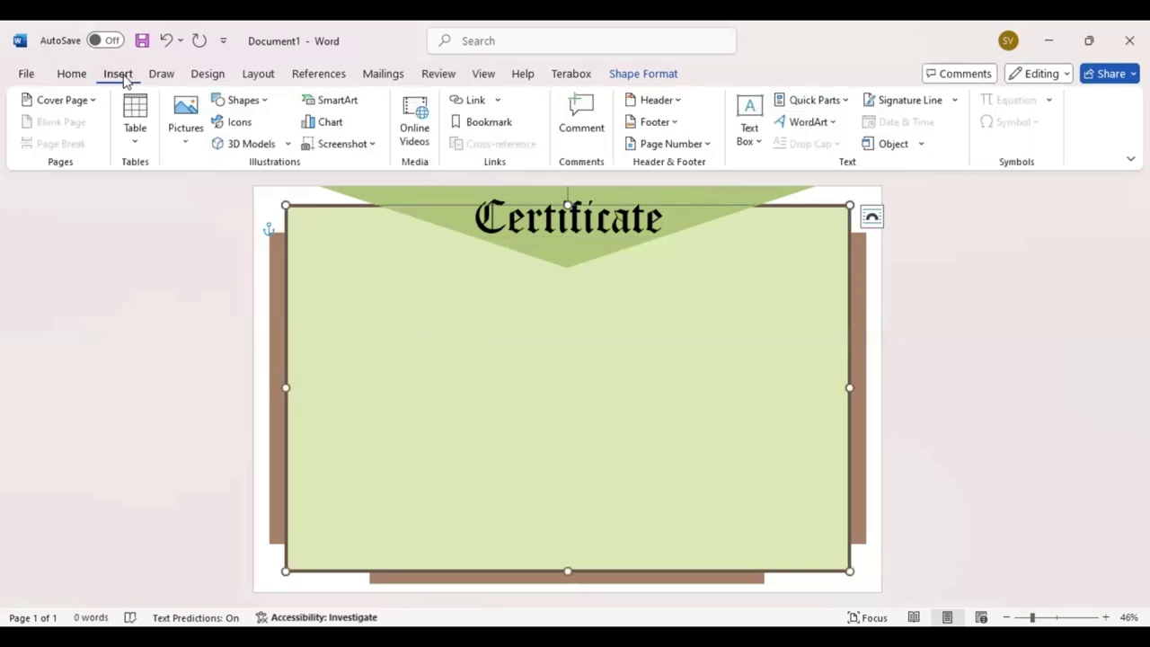
click(263, 101)
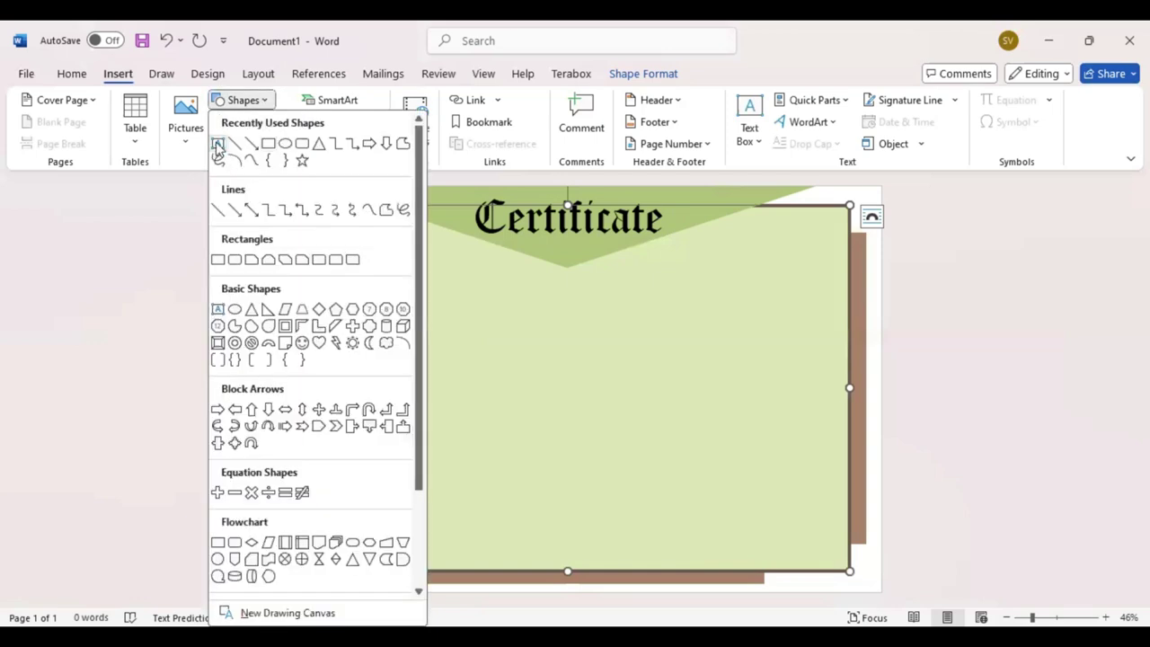
drag(468, 297, 708, 346)
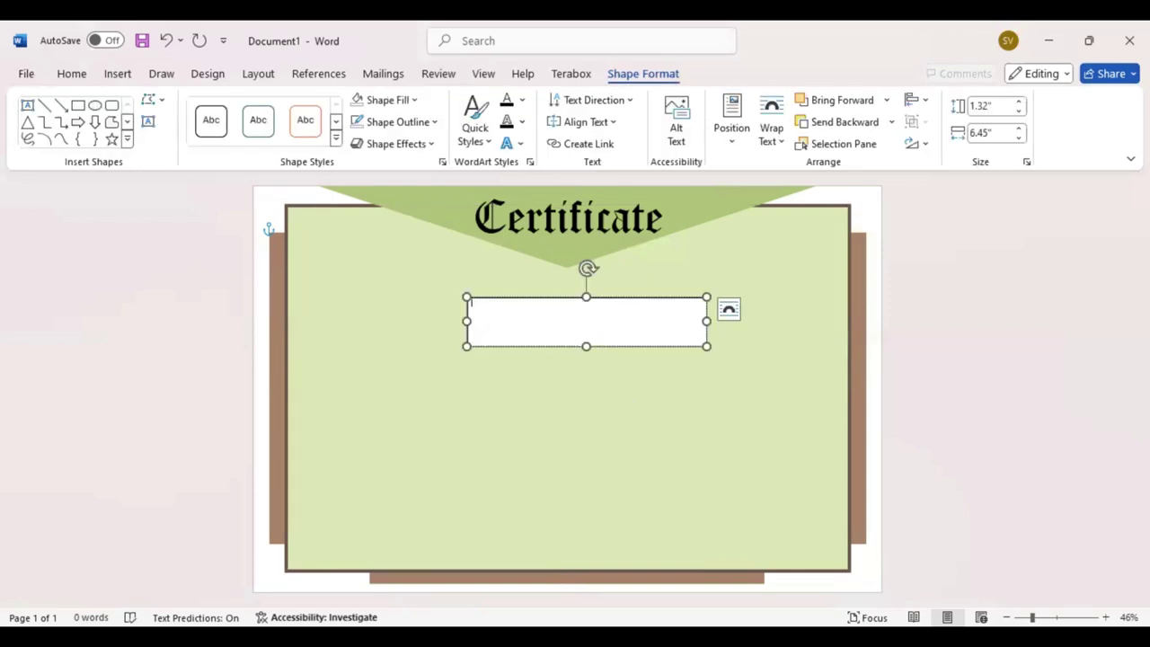
text(This)
text( Certifi)
text(cate)
text( is Prou)
text(dly P)
text(resents)
text( T)
text(o:)
drag(569, 304, 471, 304)
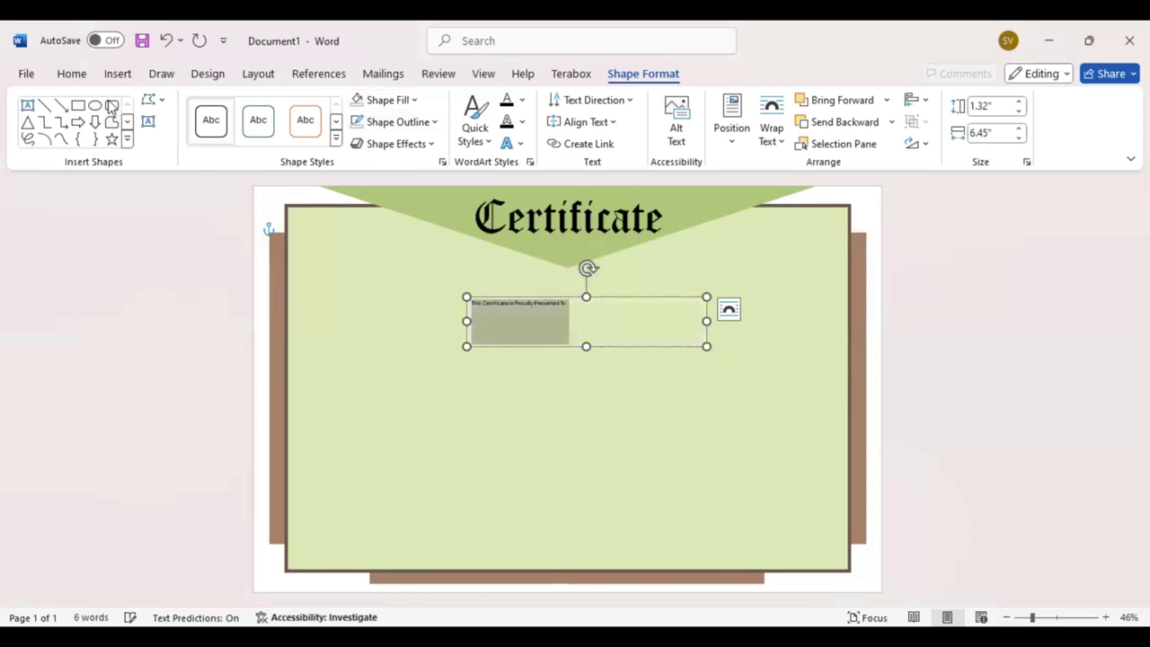
click(74, 76)
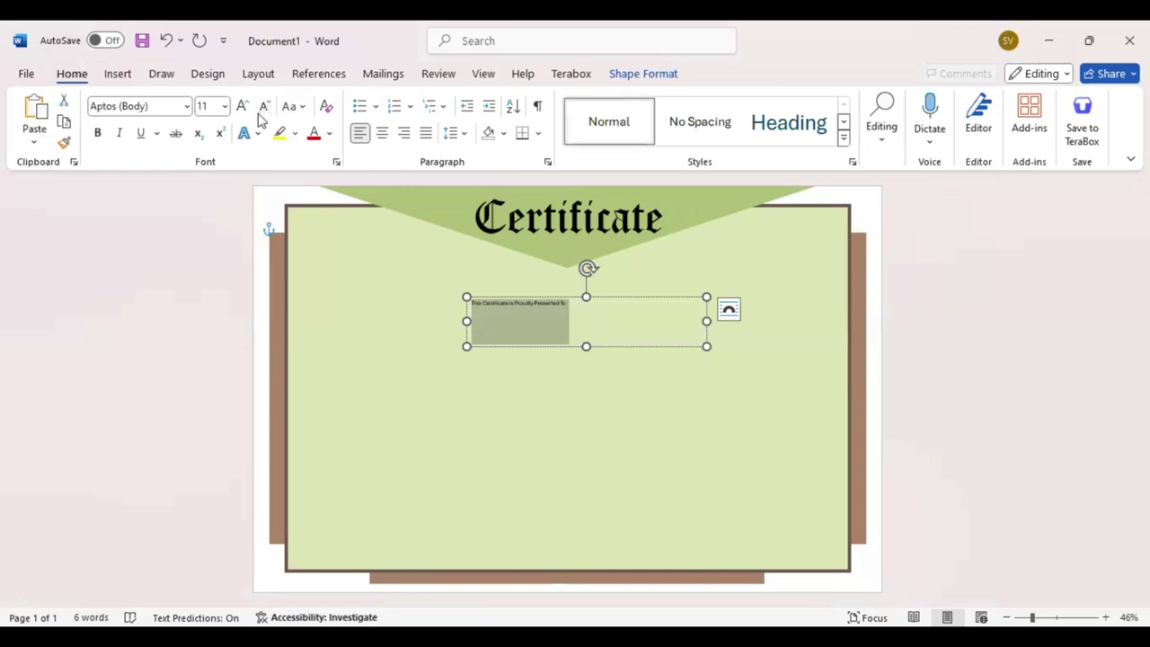
Centre the presentation line and set it in Baskerville Old Face at 18 pt.
click(382, 132)
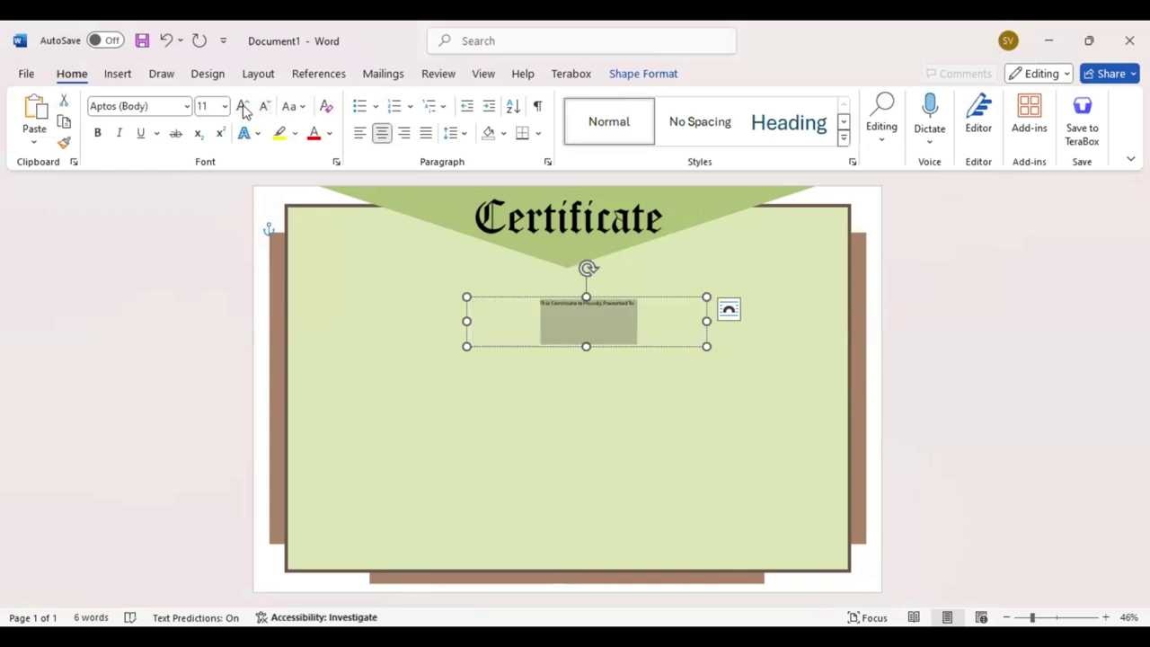
click(243, 106)
click(243, 106)
click(243, 106)
click(243, 106)
click(155, 108)
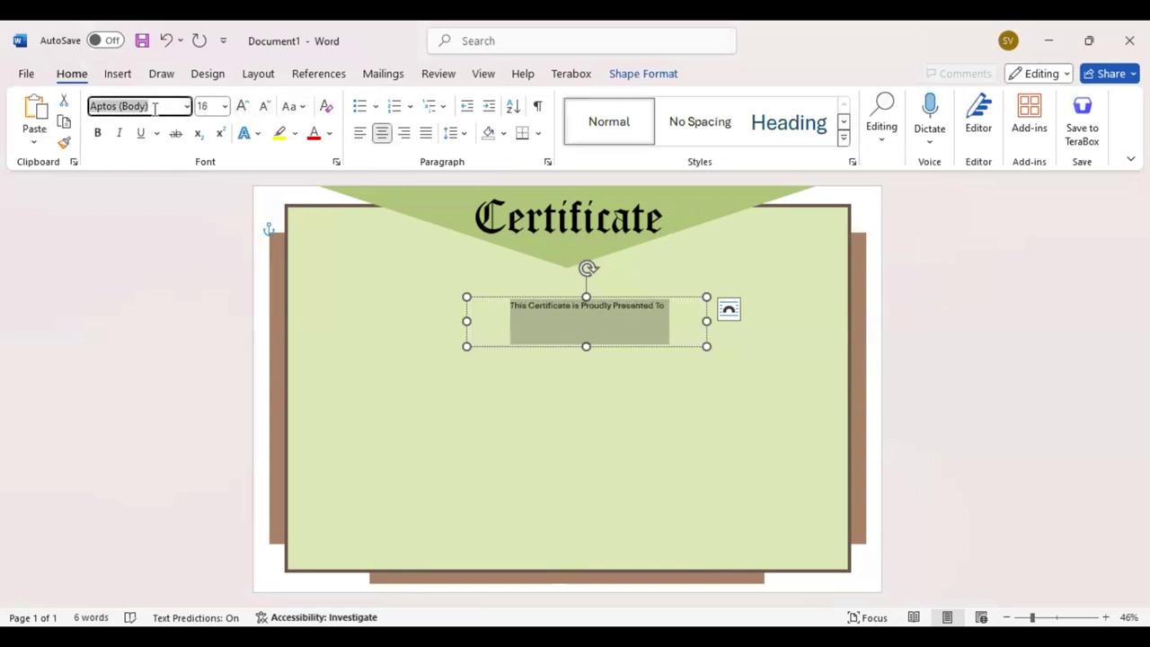
text(B)
text(as)
key(Return)
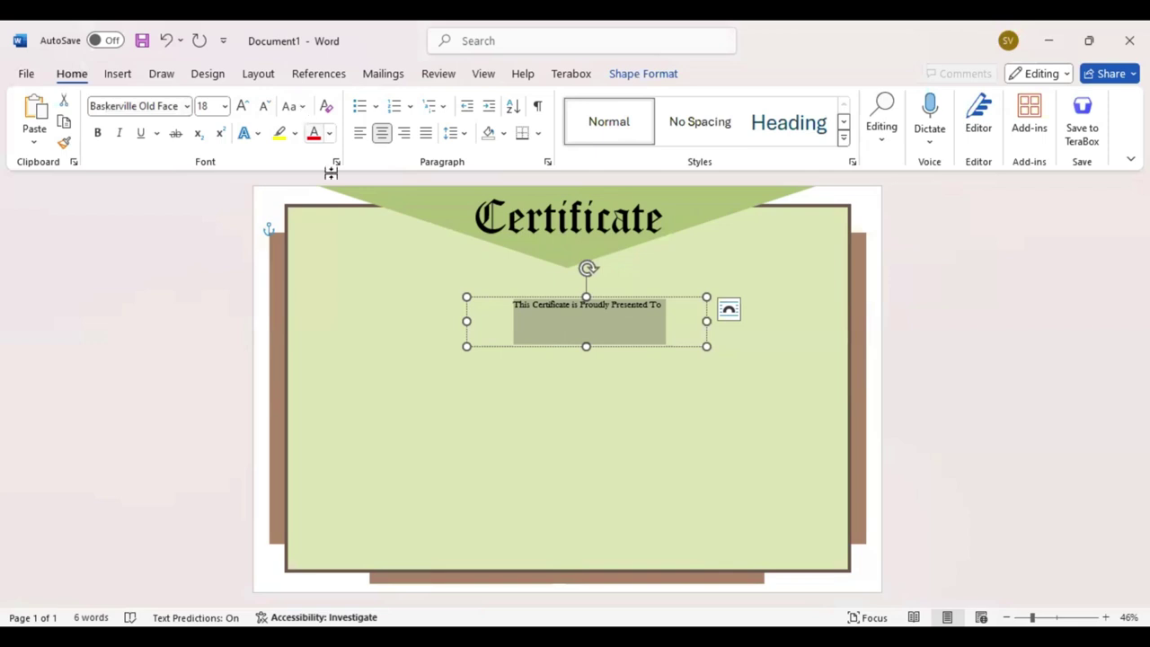
Shorten the subtitle box to a single line's height and select all its text.
click(586, 346)
drag(586, 346, 581, 315)
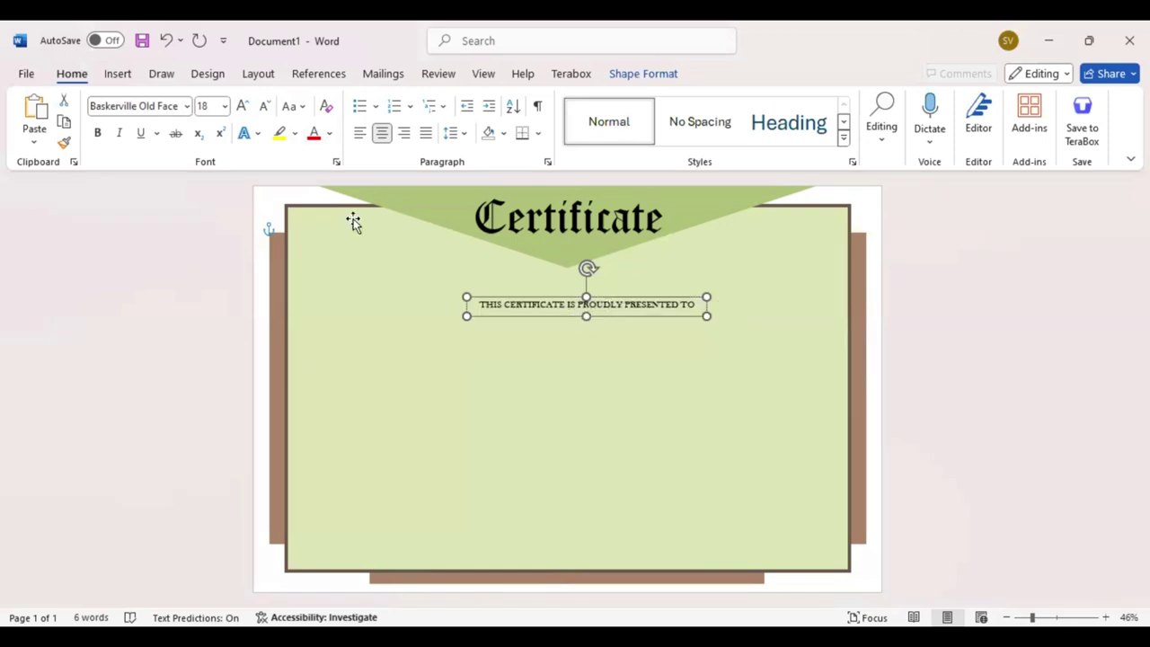
key(ctrl+a)
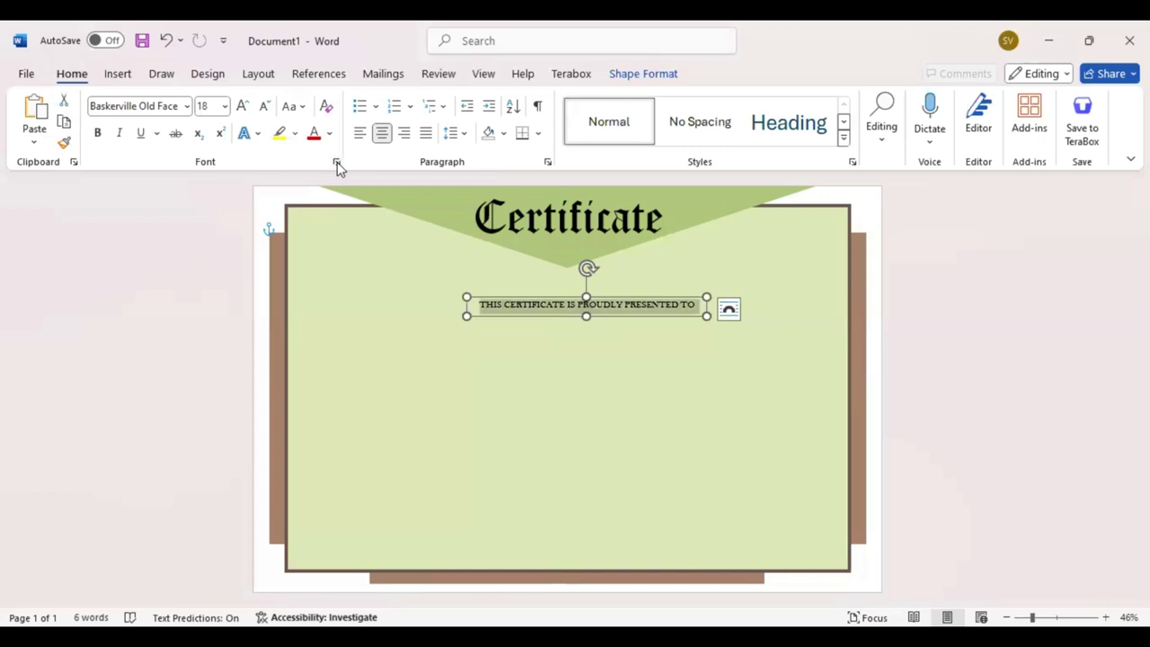
Expand the subtitle's letter spacing by 7 pt, then widen its box and move it under the title.
key(ctrl+d)
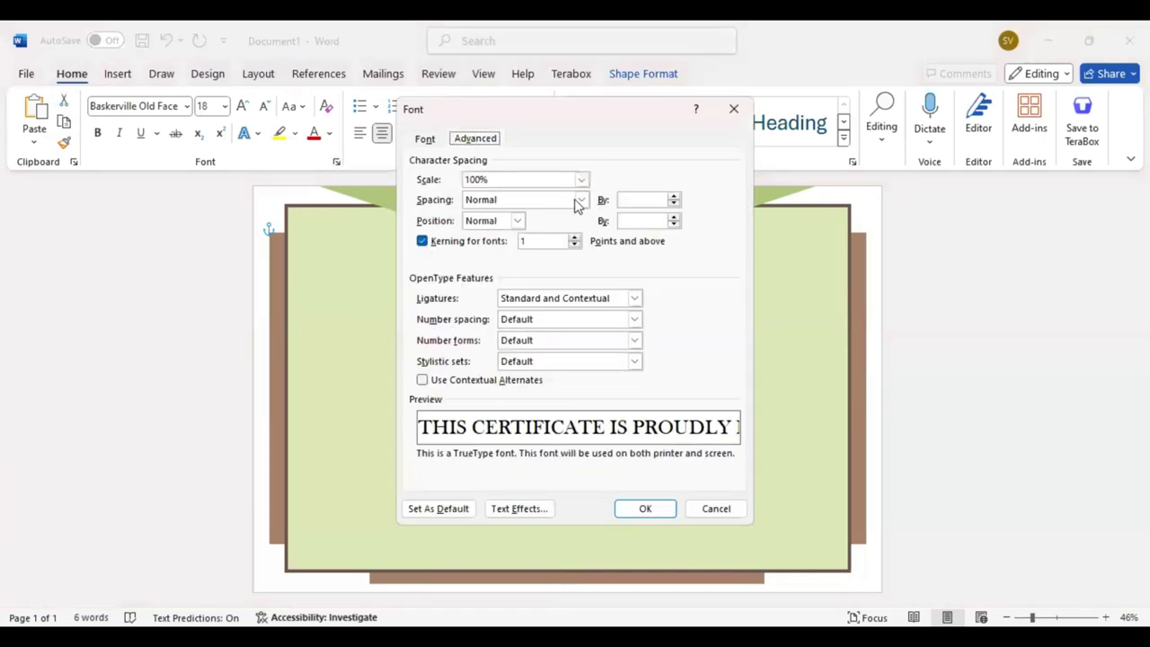
click(531, 200)
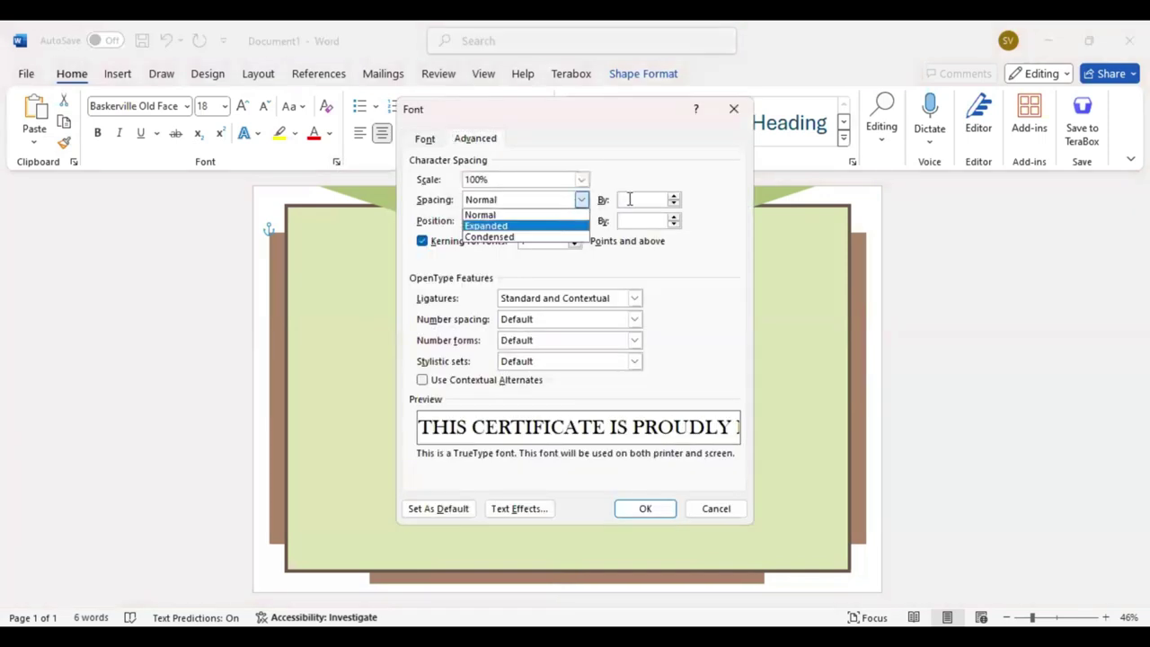
key(Tab)
text(7 pt)
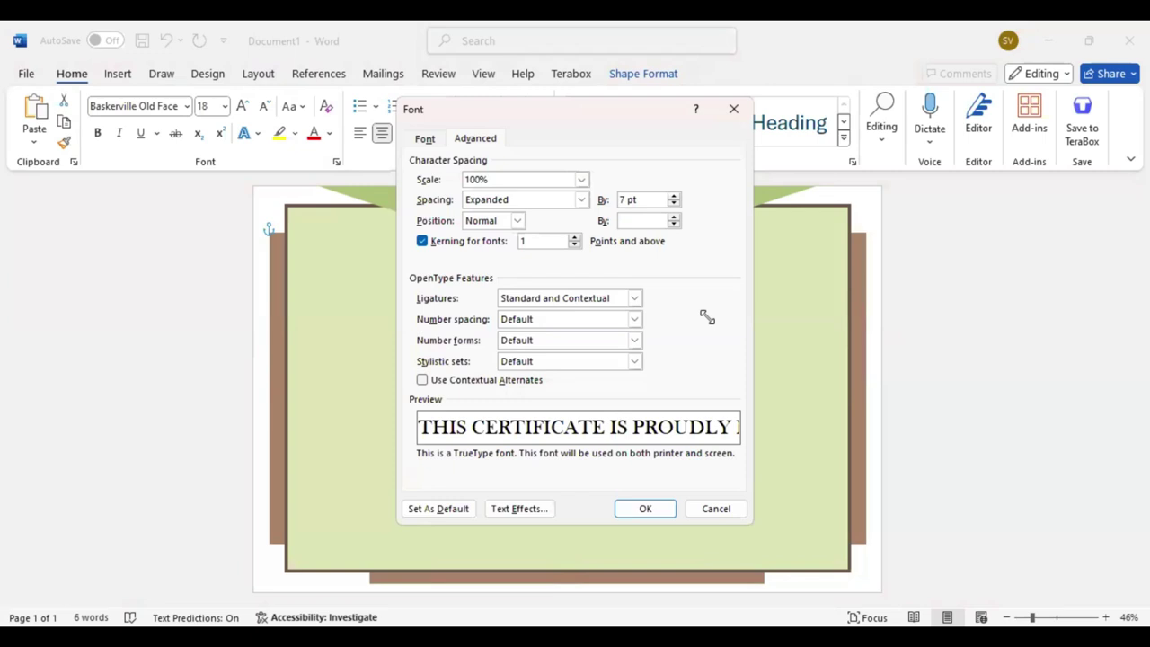
key(Return)
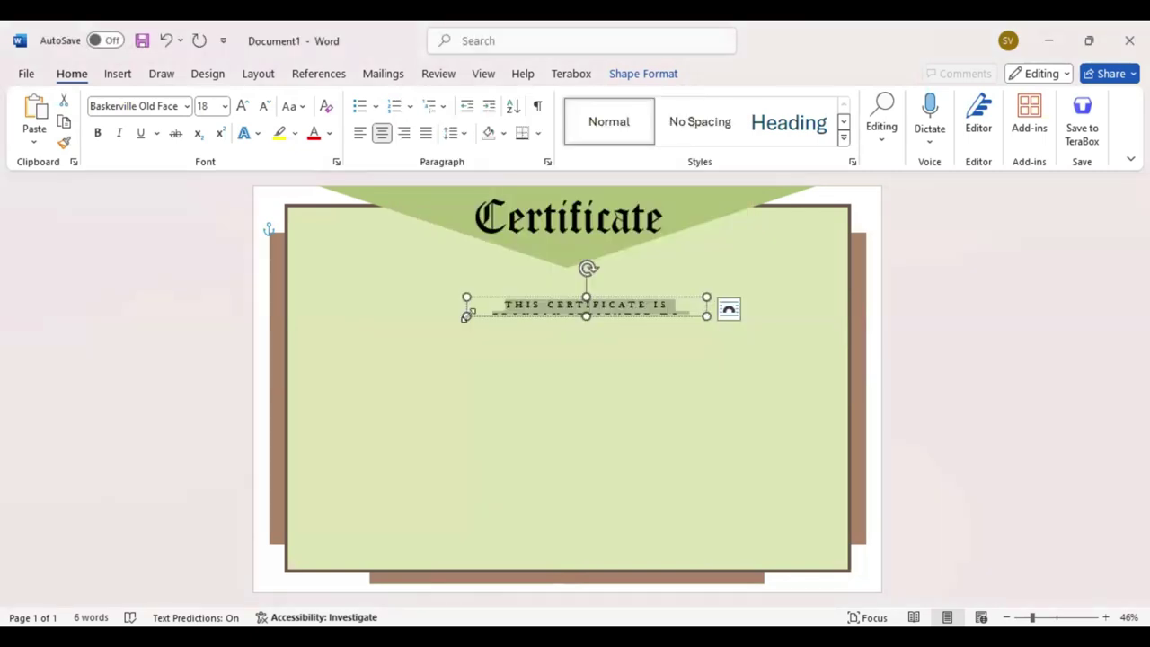
drag(466, 316, 412, 317)
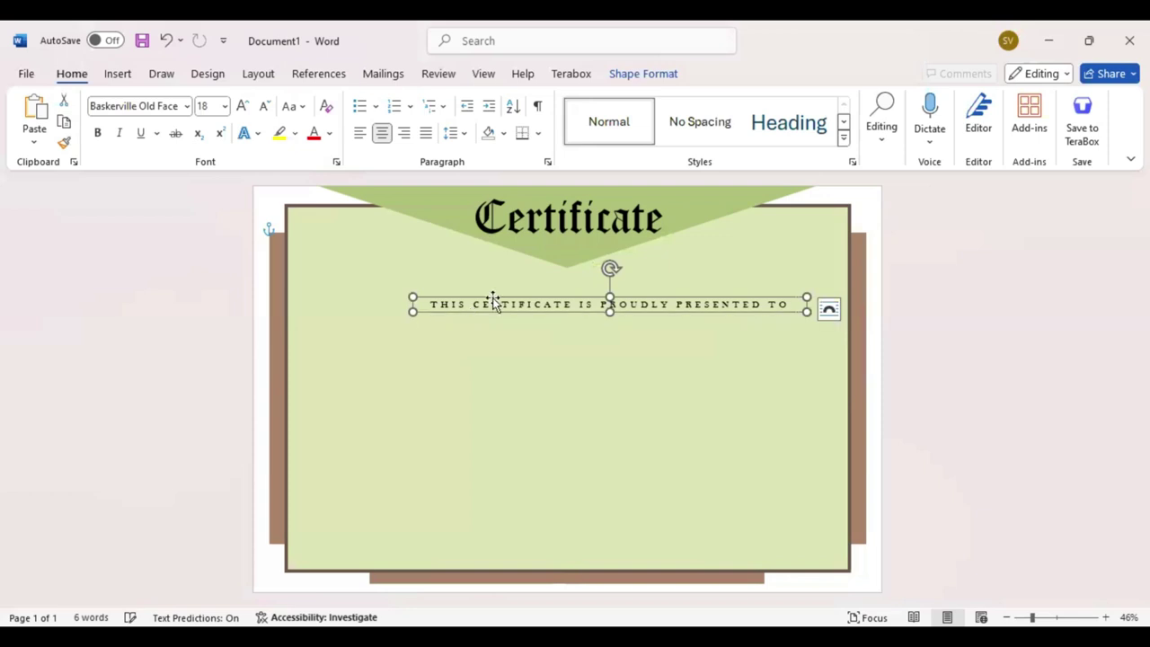
drag(492, 299, 450, 288)
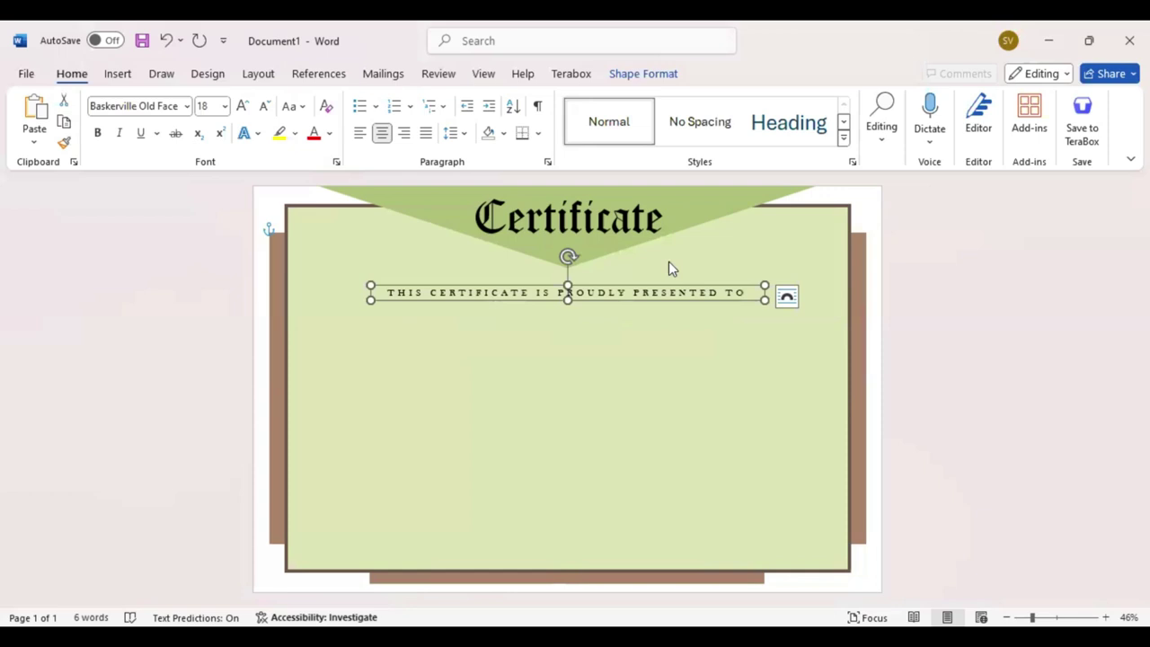
Colour the subtitle text brown and paste a copy of the Certificate title below it.
key(ctrl+a)
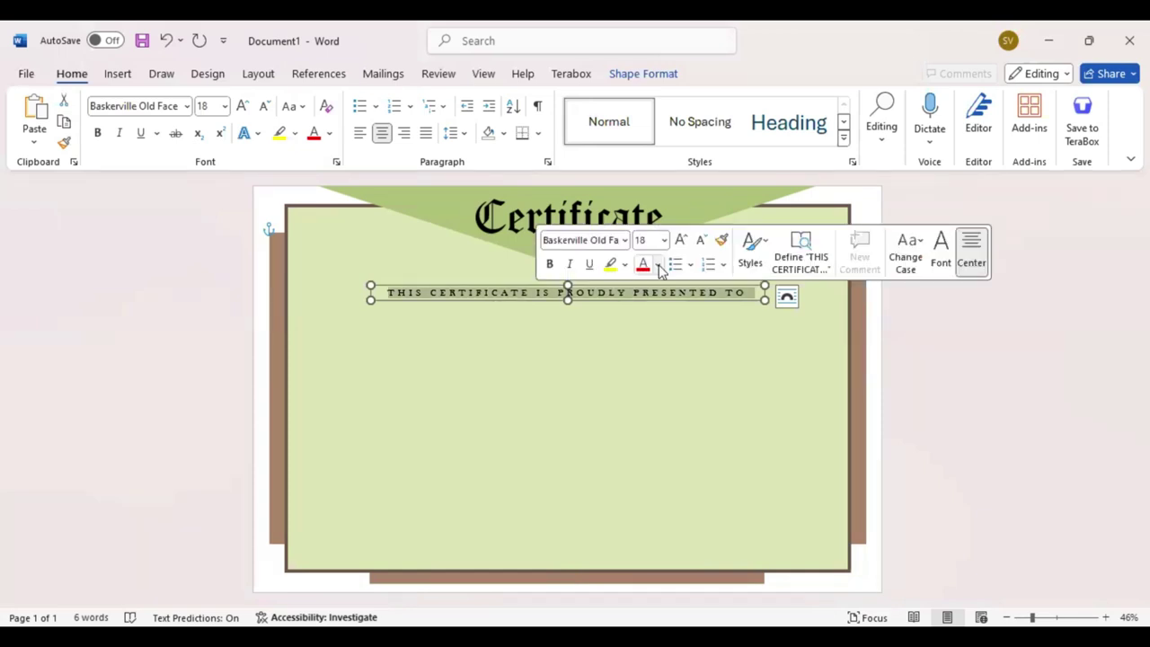
click(659, 266)
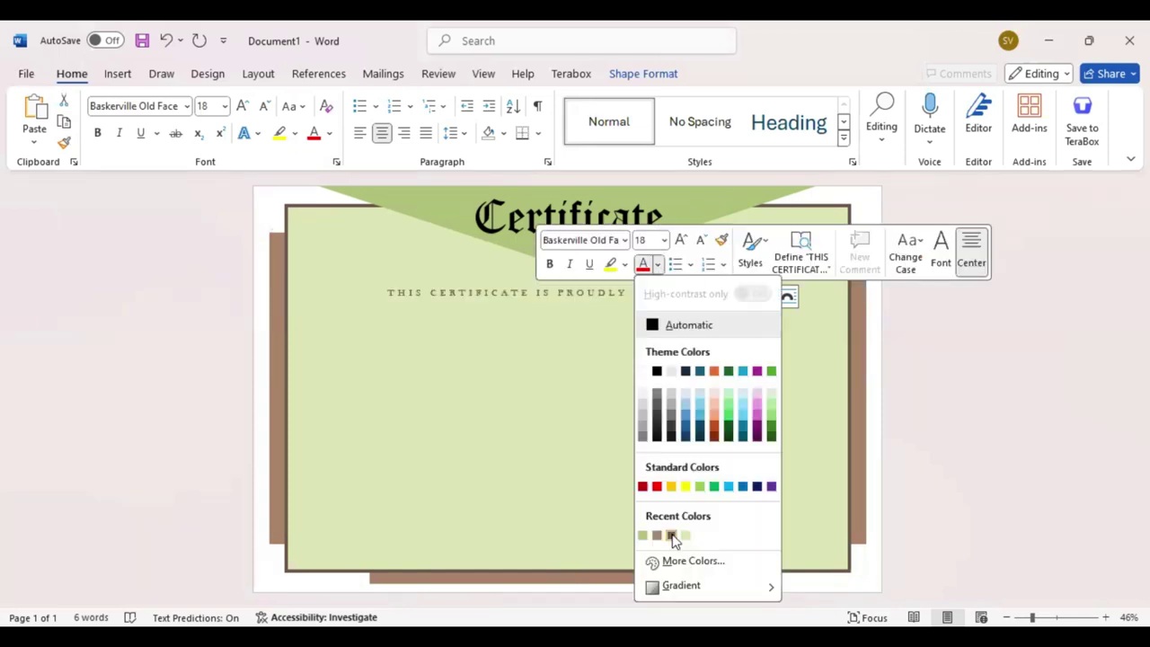
click(675, 532)
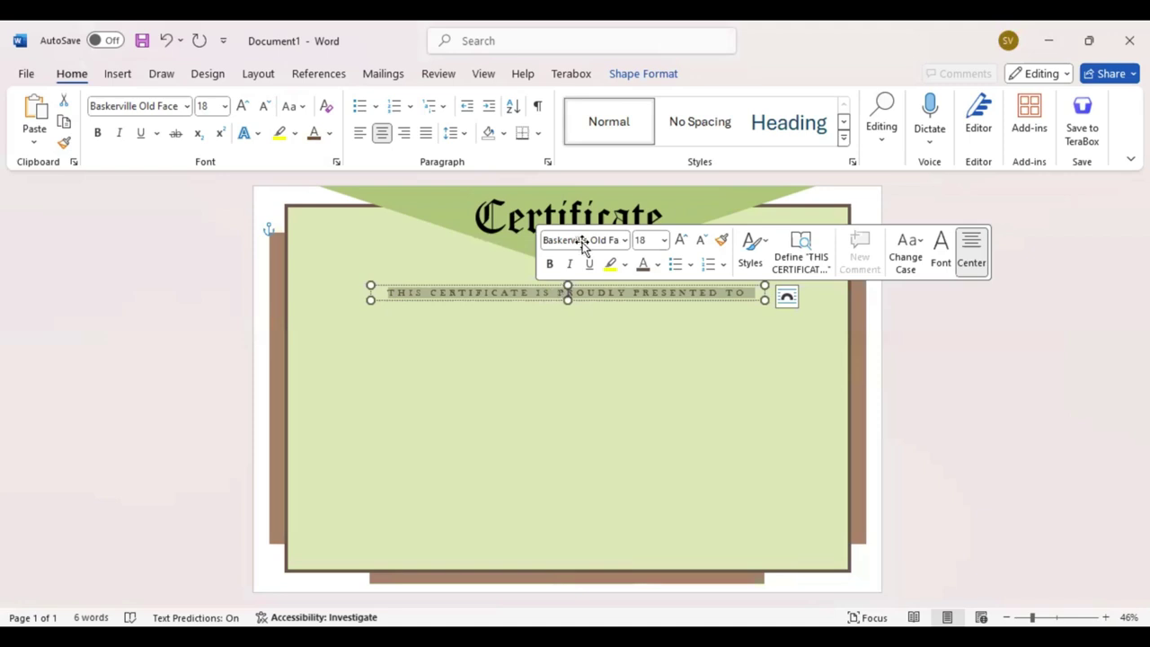
key(ctrl+v)
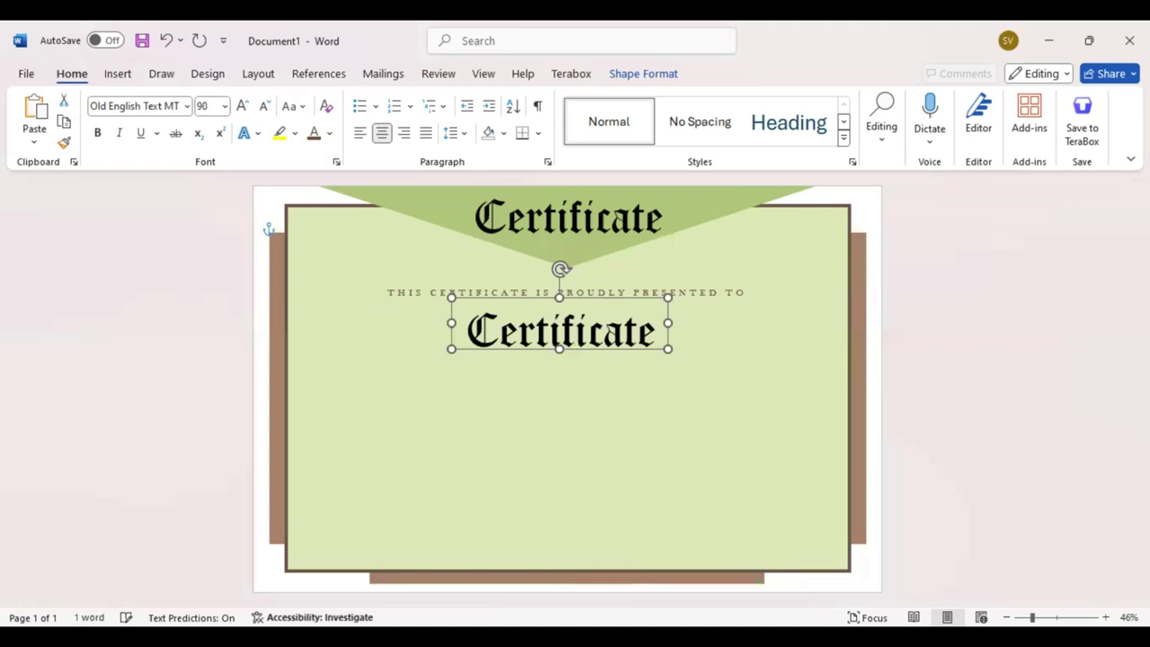
Change the pasted title to 'Name Surname' in a widened, centred box.
key(ctrl+z)
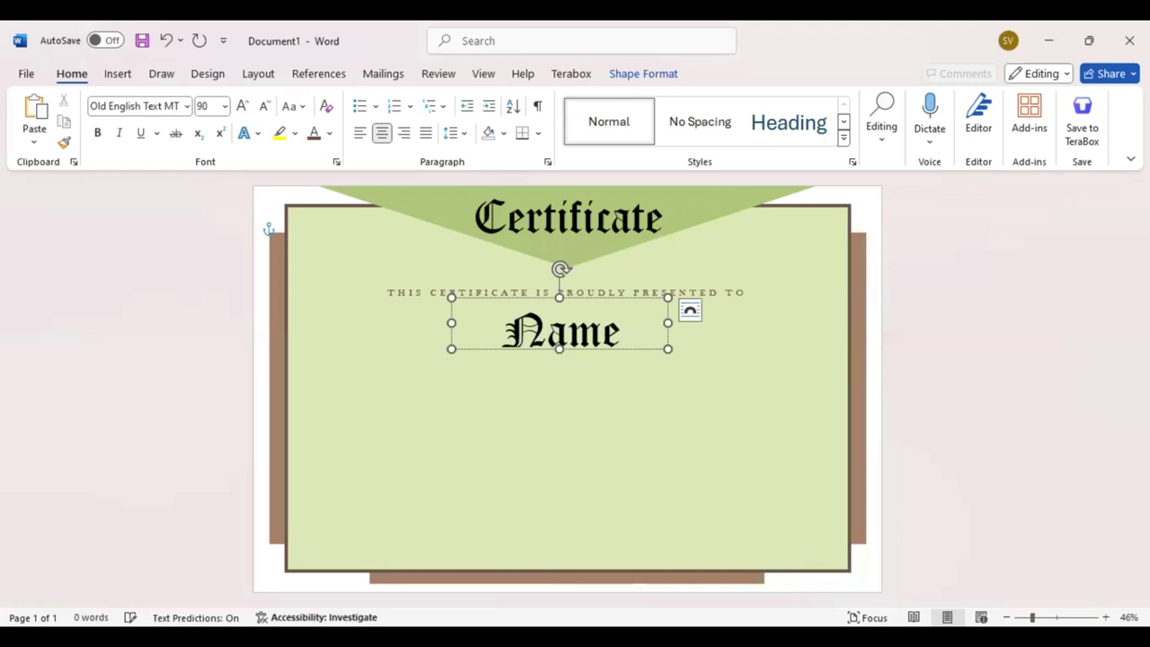
drag(667, 349, 791, 357)
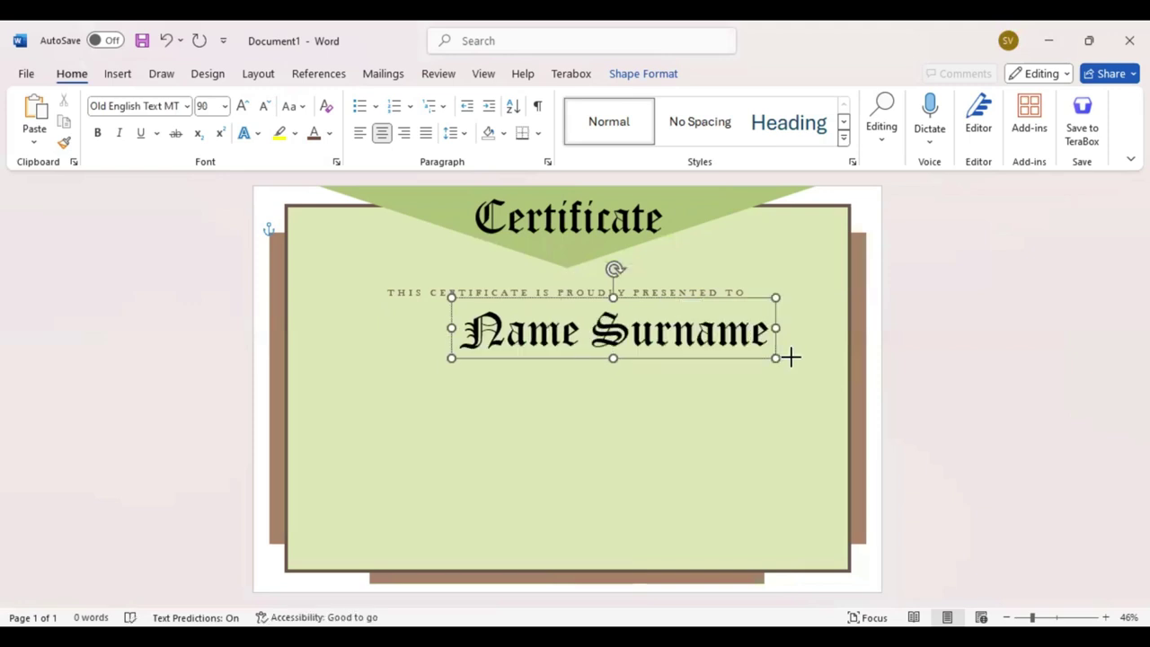
key(Left)
key(Left)
key(Left)
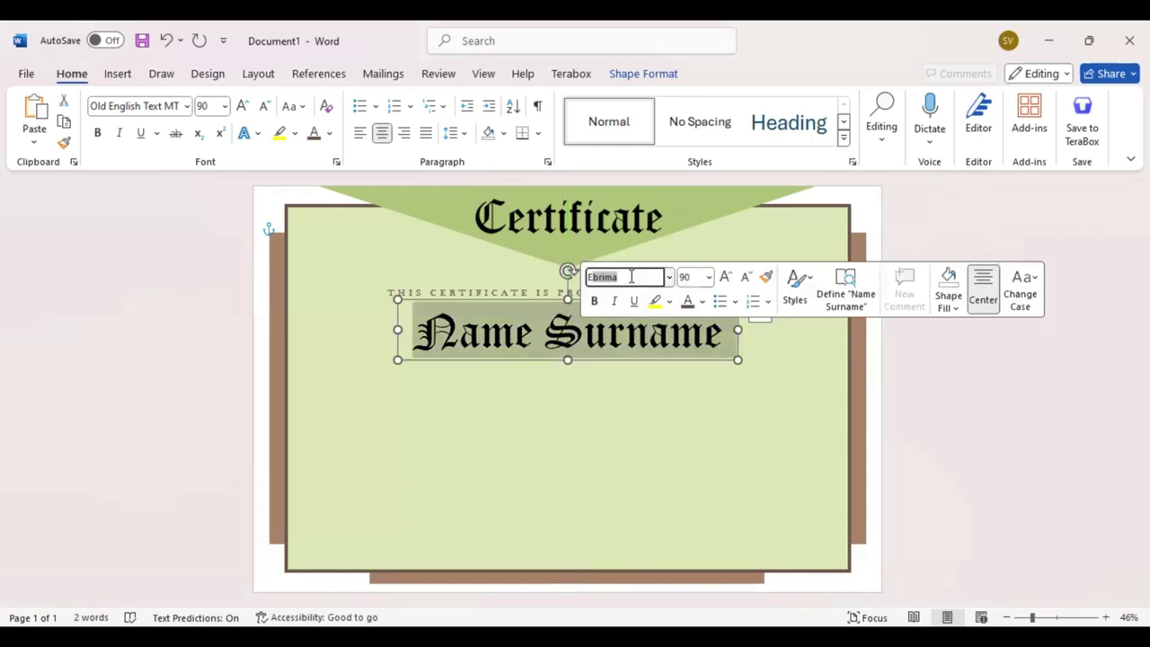
Set Name Surname in Edwardian Script ITC at 120 pt and nudge it to page centre.
key(ctrl+a)
text(Edwardian Script)
key(Return)
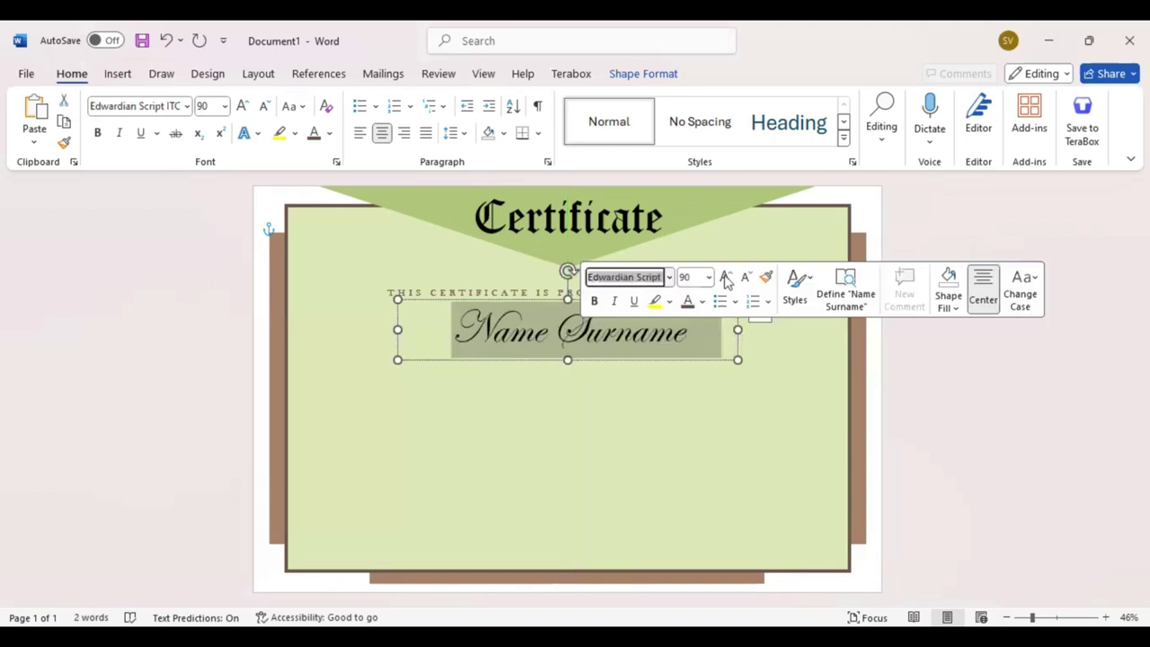
double_click(726, 278)
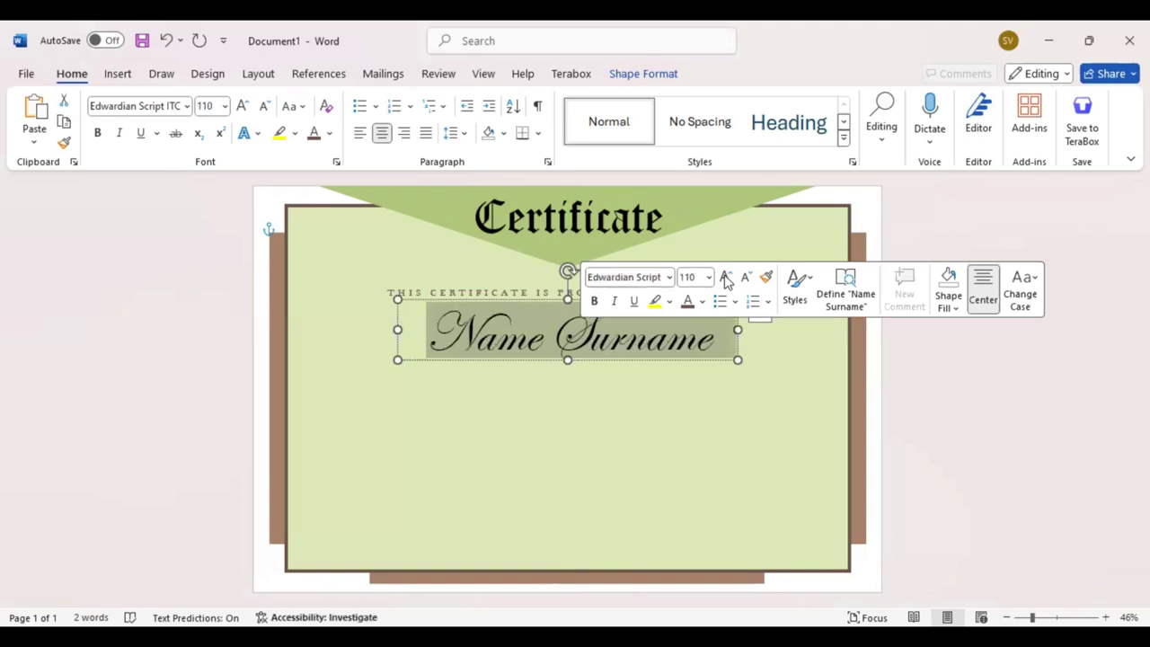
click(727, 279)
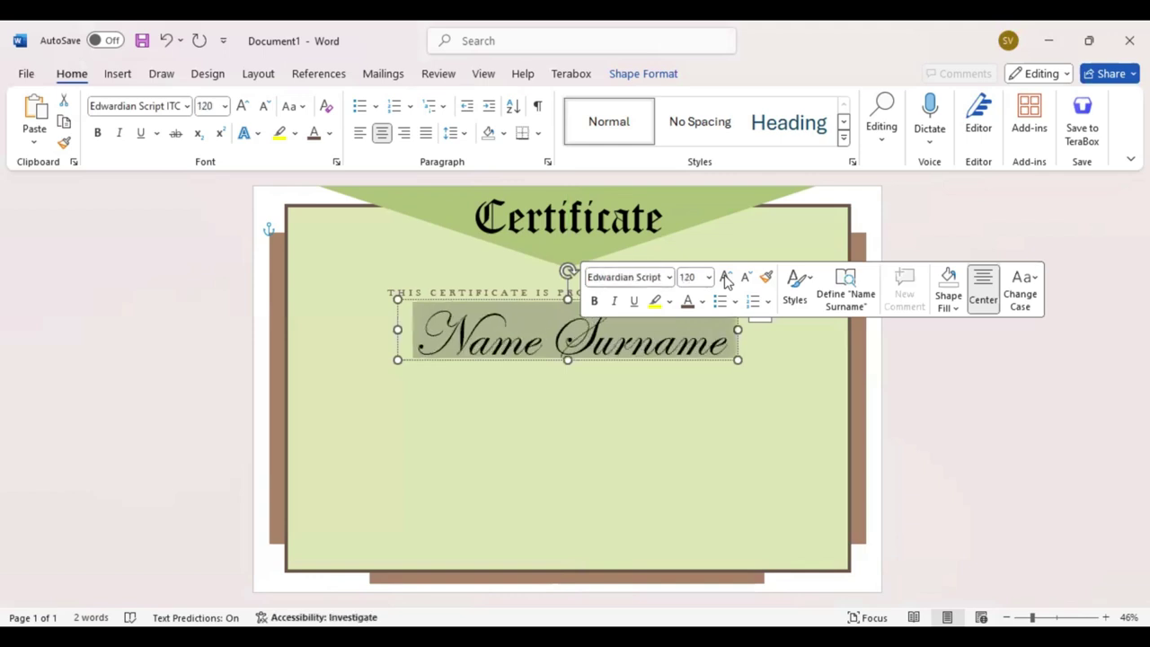
key(Escape)
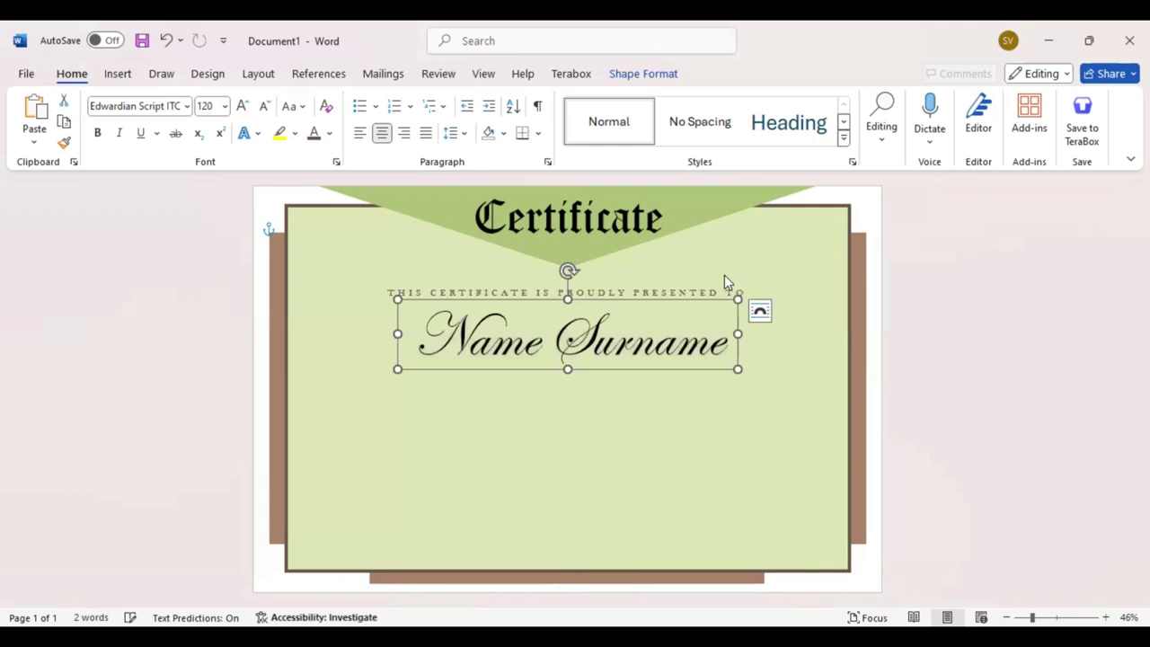
key(Left)
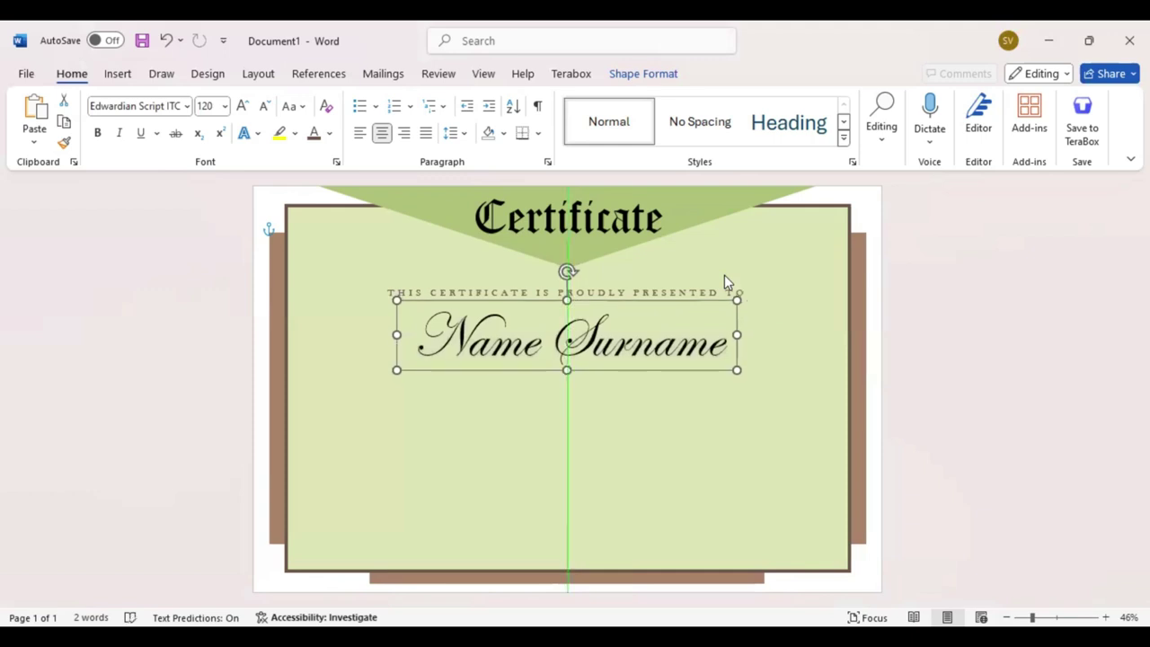
Colour the Name Surname text dark green and shift its box slightly lower, still centred.
triple_click(725, 332)
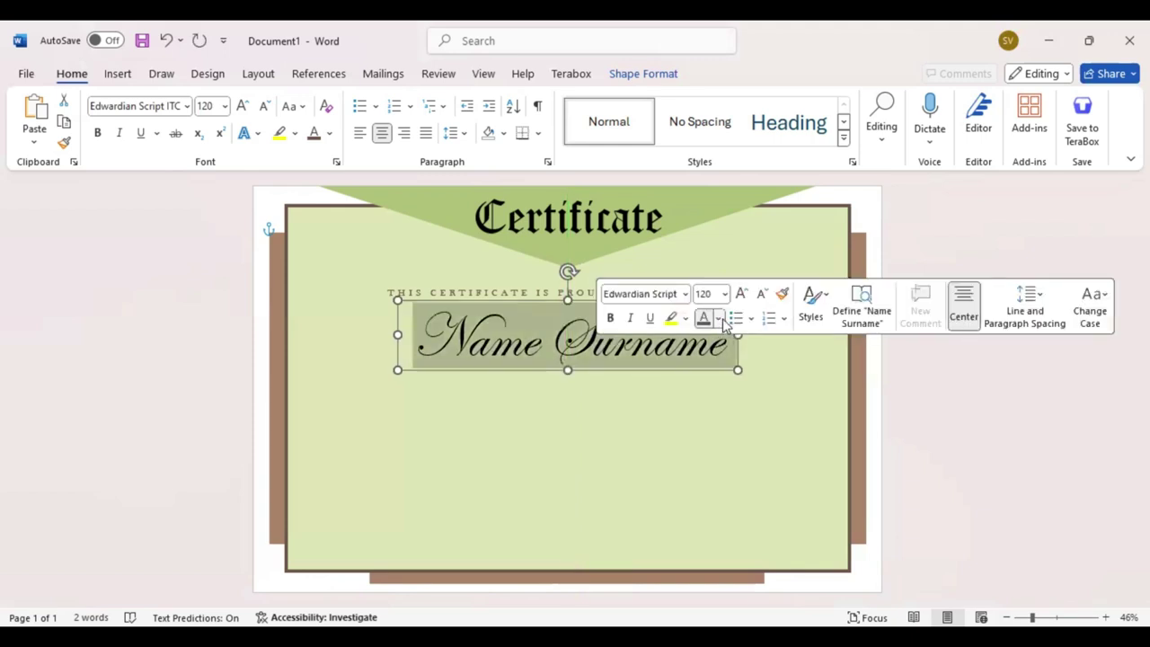
click(722, 320)
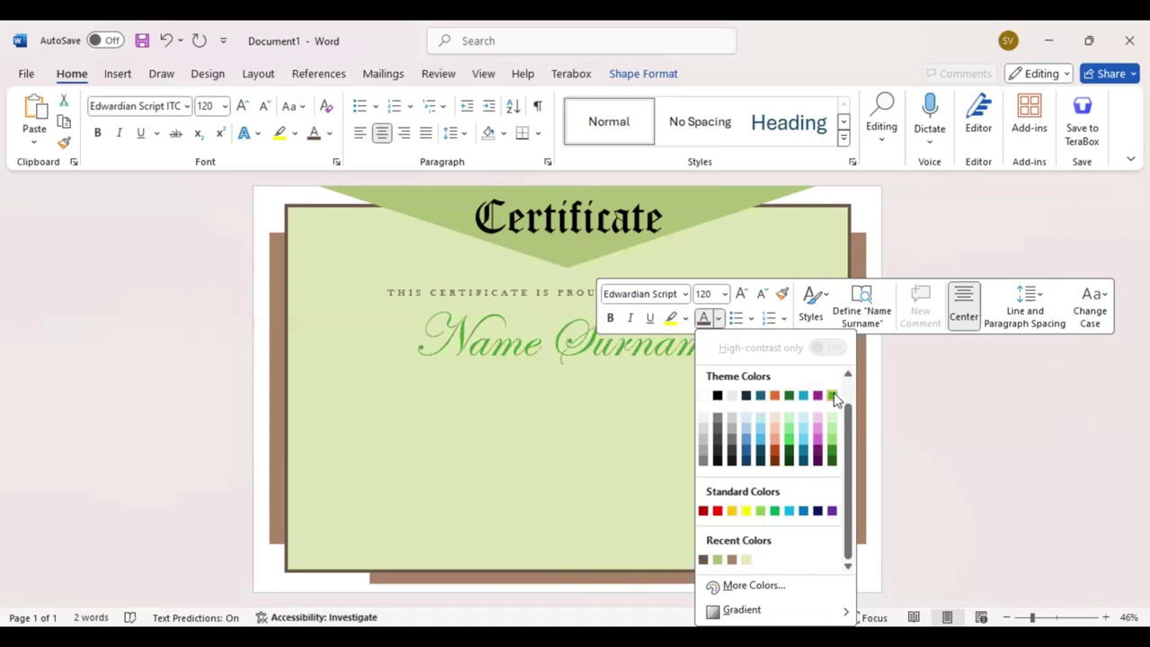
click(834, 460)
click(580, 372)
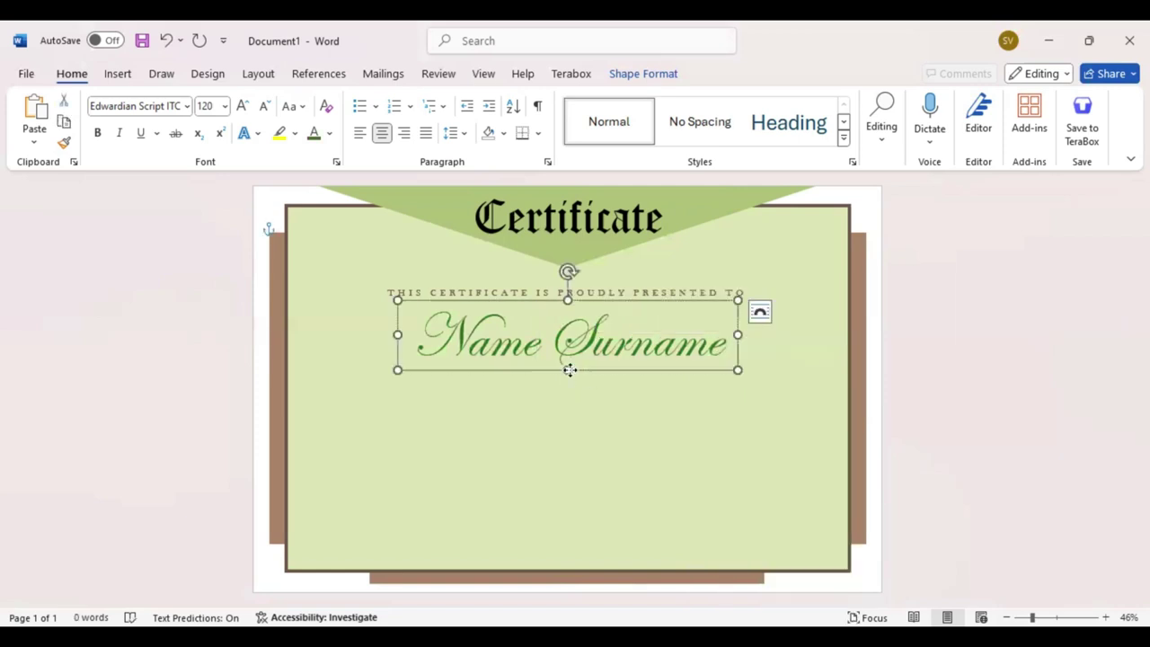
drag(580, 379, 583, 391)
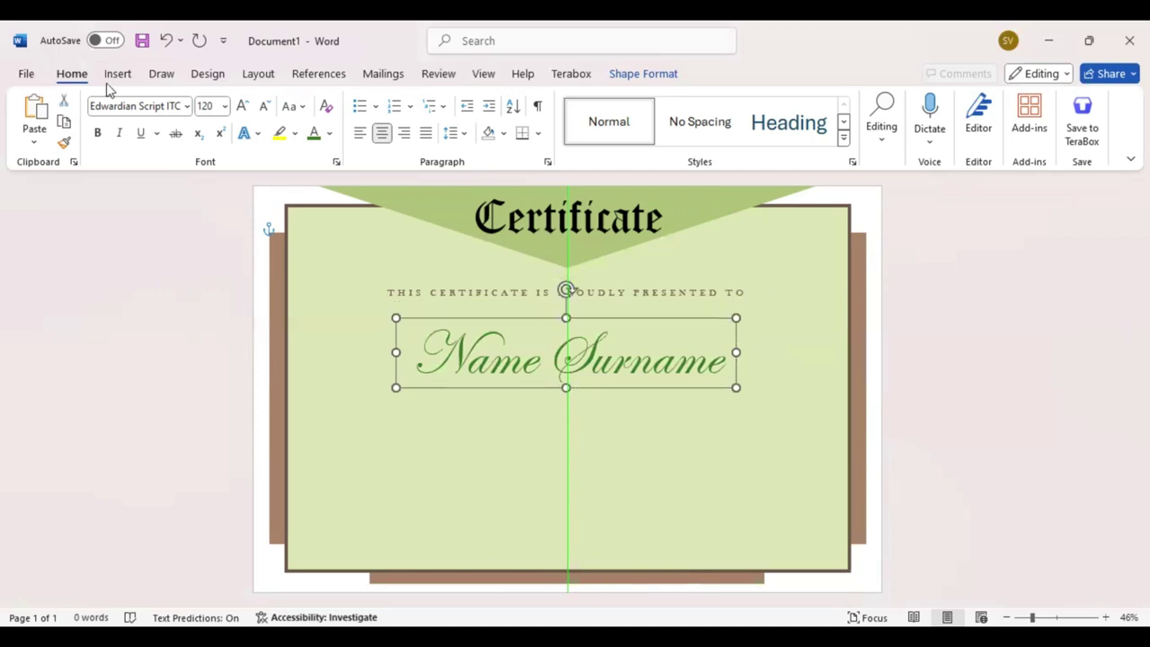
Draw a text box below the name and fill it with =lorem() placeholder paragraphs, then select them.
click(117, 74)
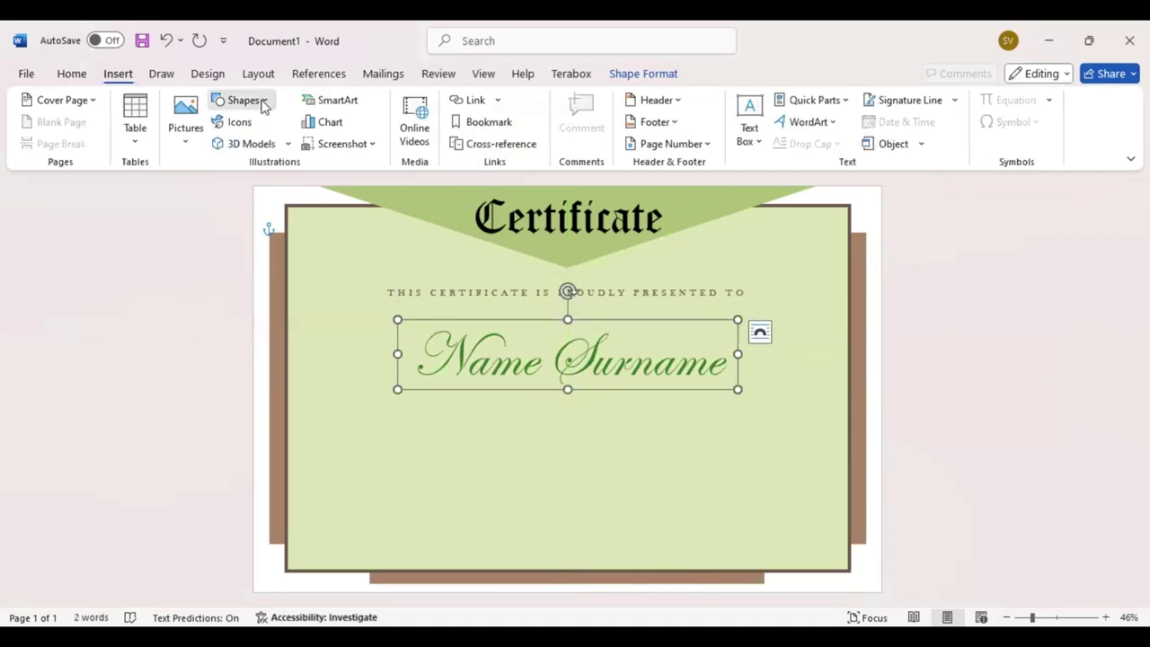
click(242, 99)
click(339, 337)
key(Escape)
click(483, 469)
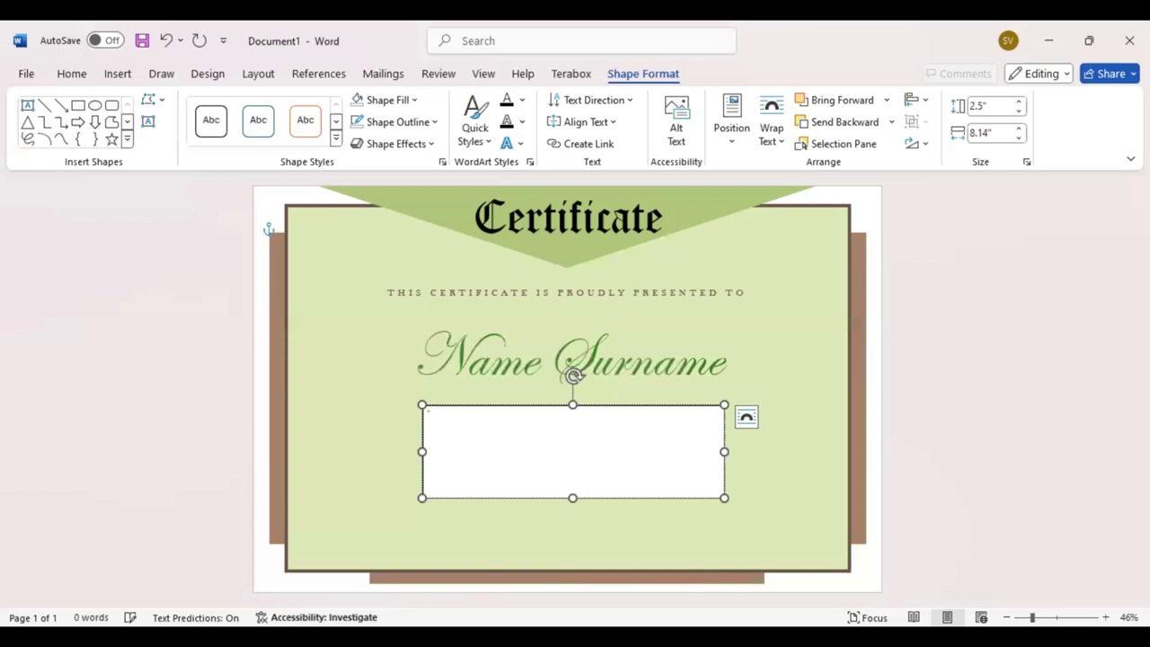
text(Lore)
text(m())
key(Return)
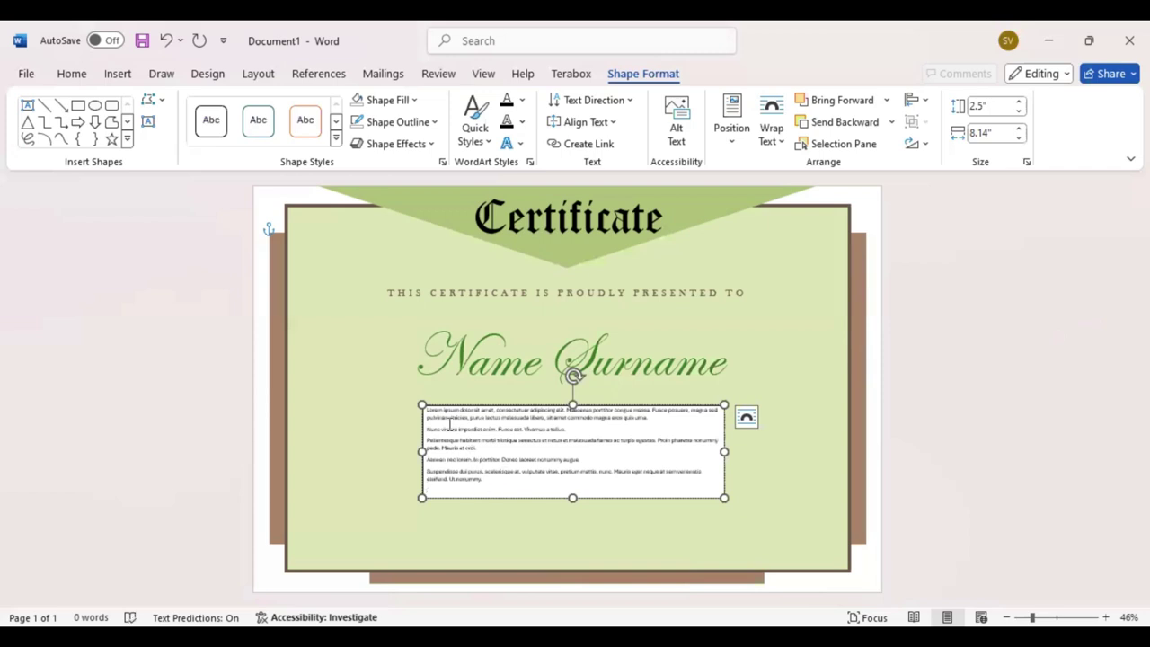
key(ctrl+shift+End)
drag(428, 411, 426, 408)
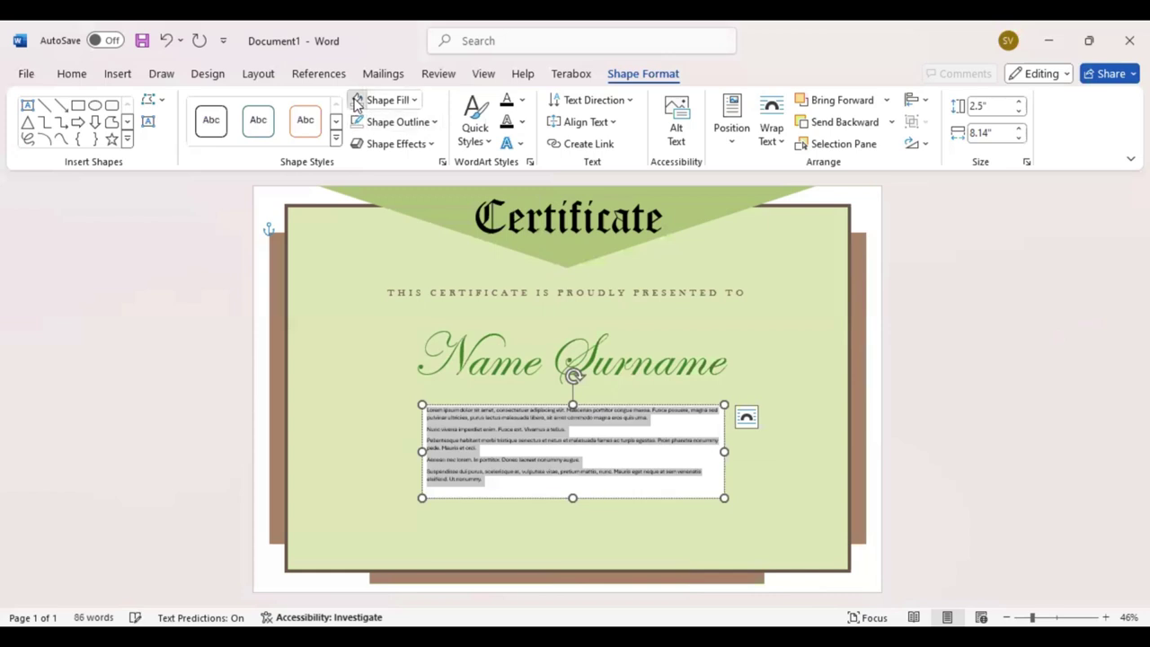
Format the lorem paragraphs as Baskerville Old Face, centre-aligned, at 20 pt.
click(71, 76)
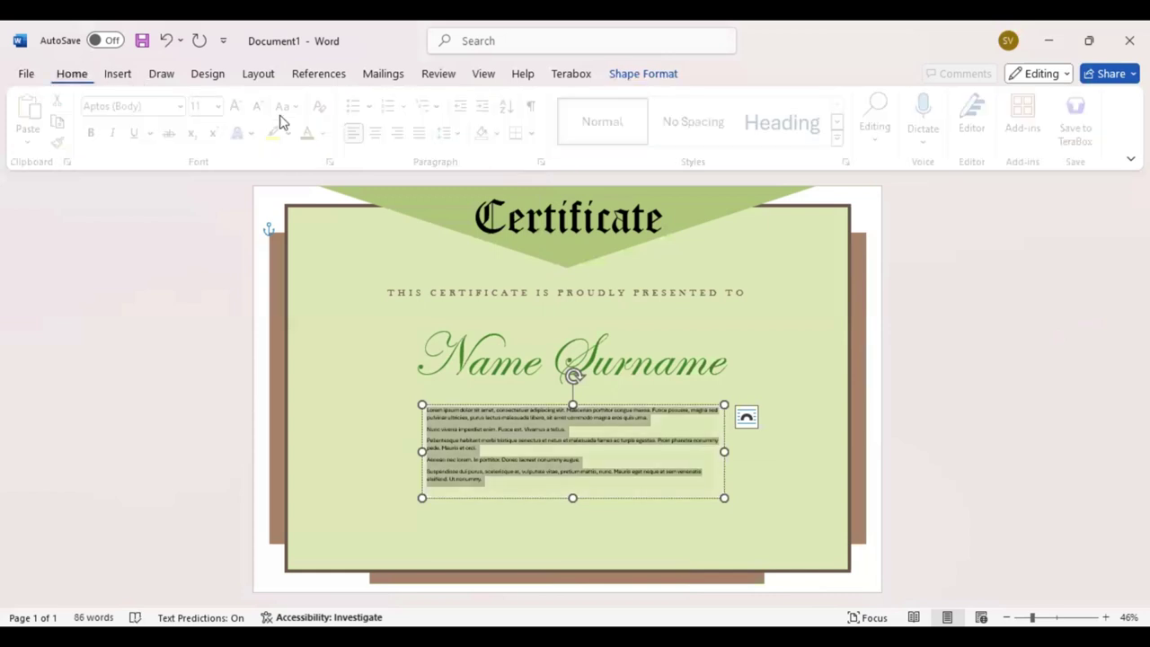
click(158, 106)
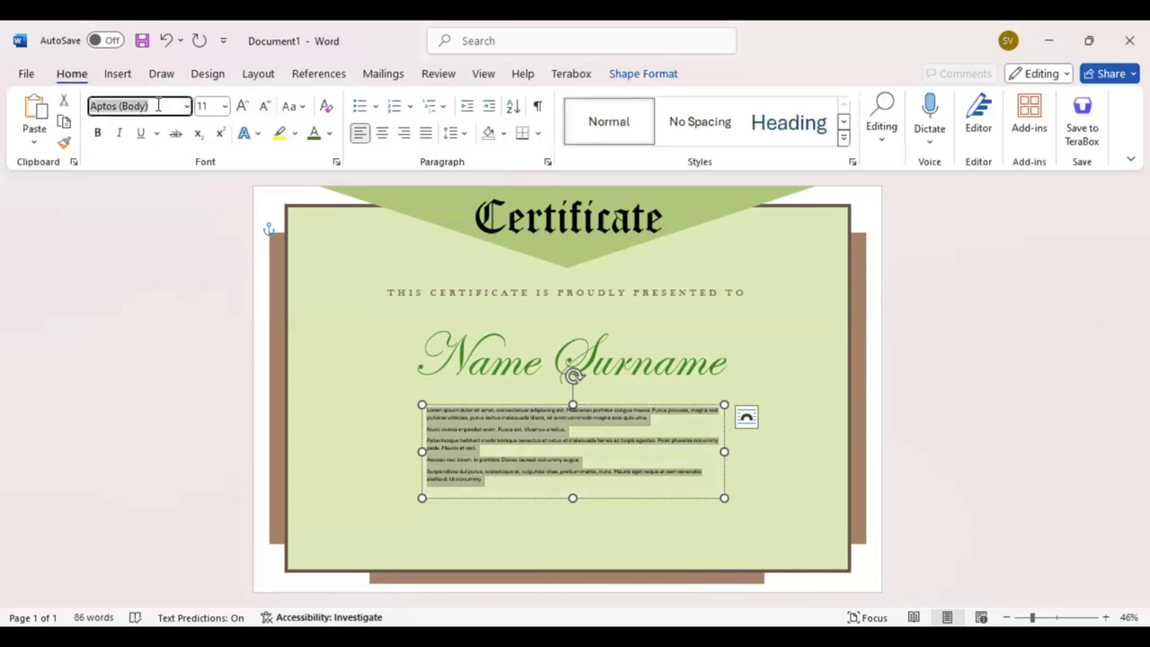
text(b)
key(Return)
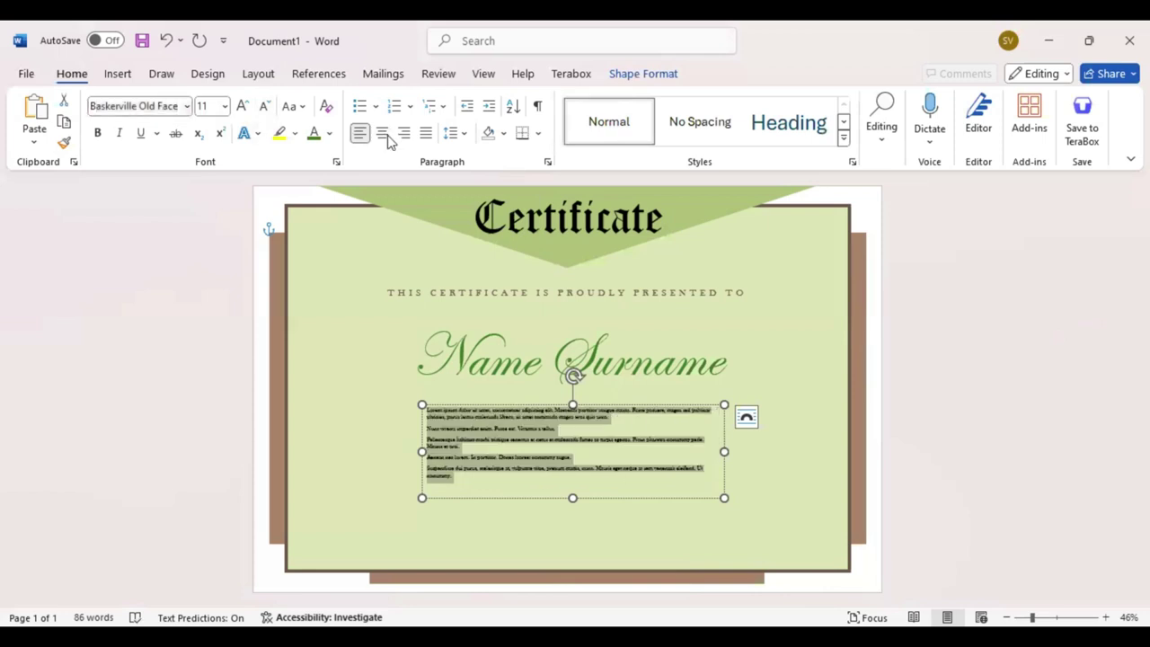
key(ctrl+e)
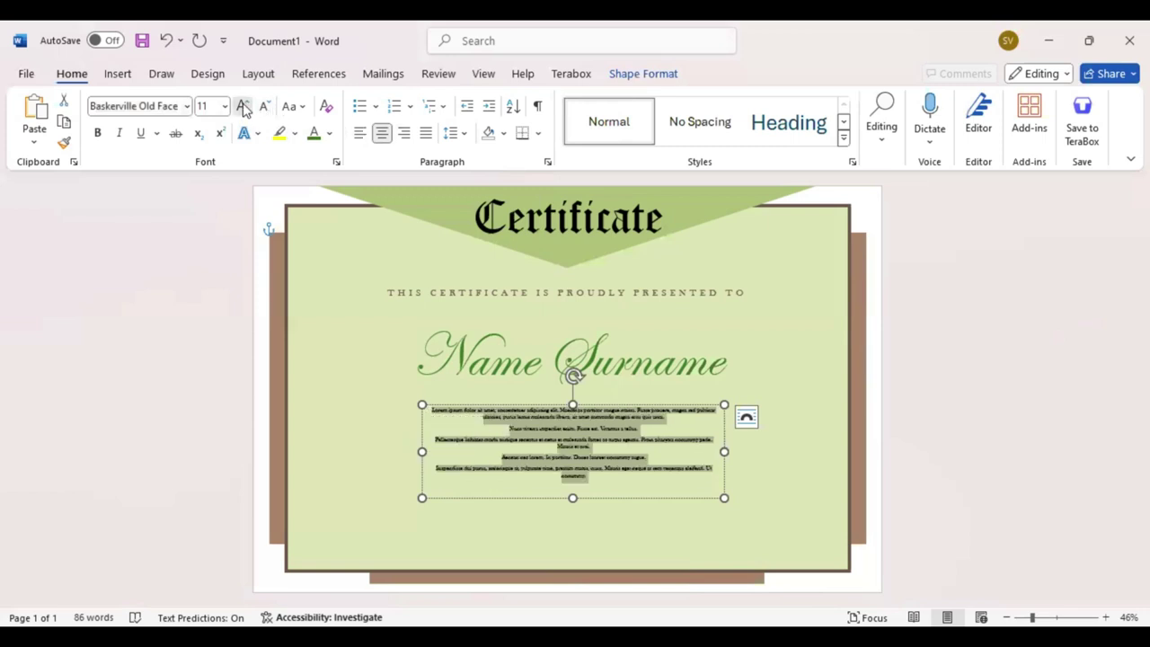
click(243, 106)
click(245, 106)
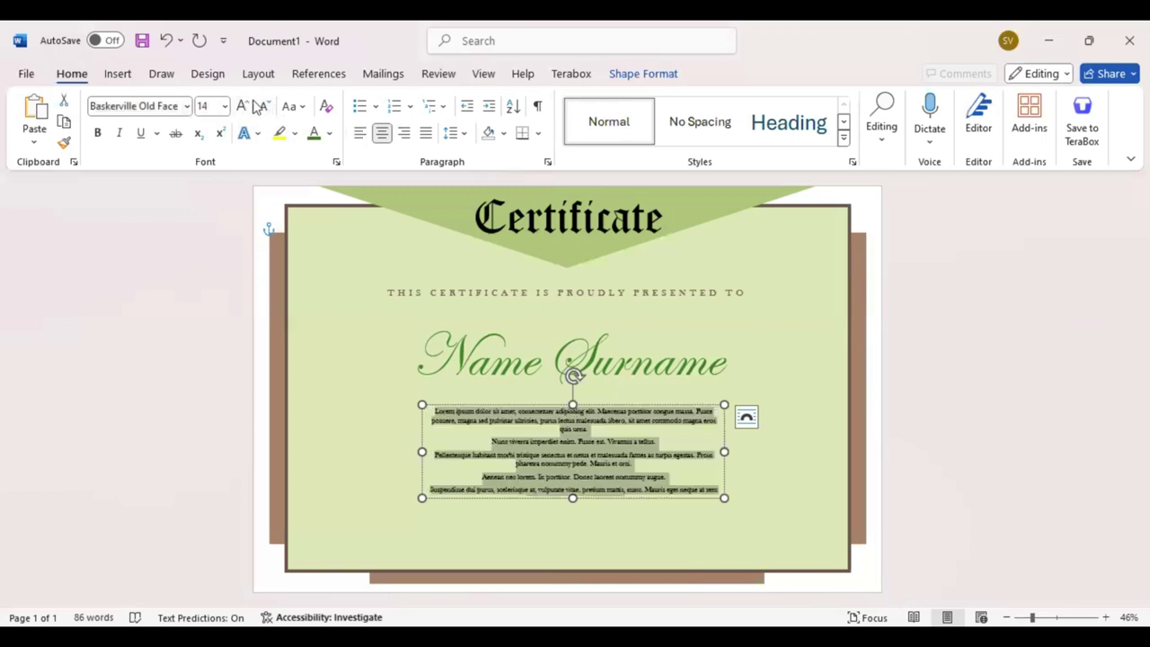
click(244, 106)
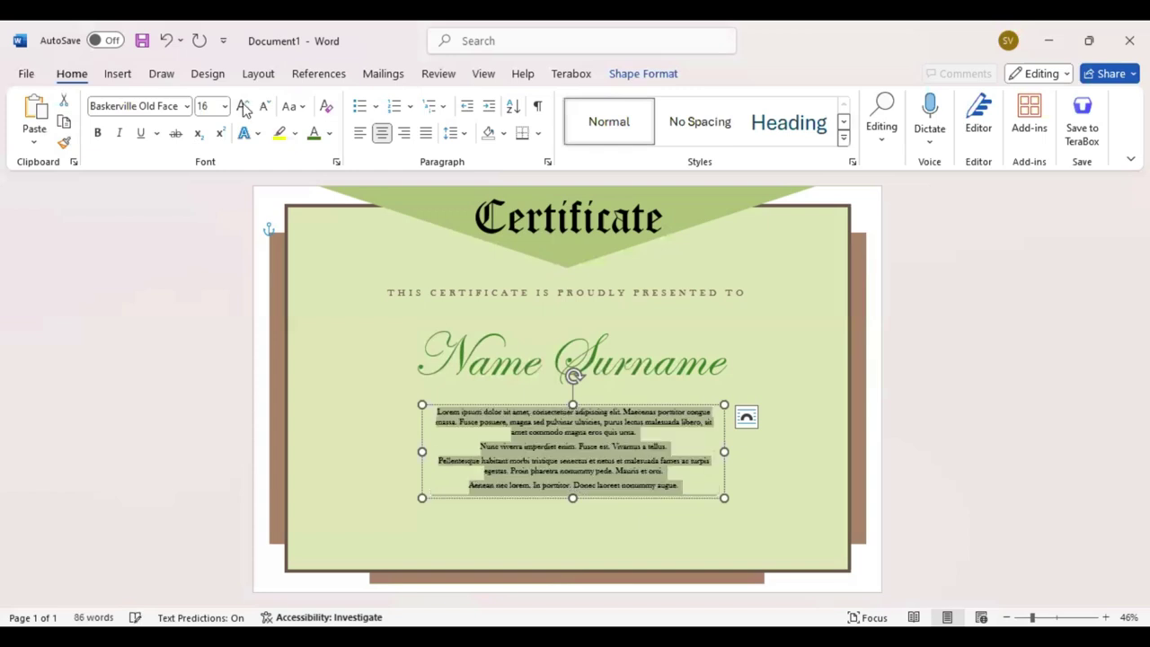
click(245, 106)
click(244, 106)
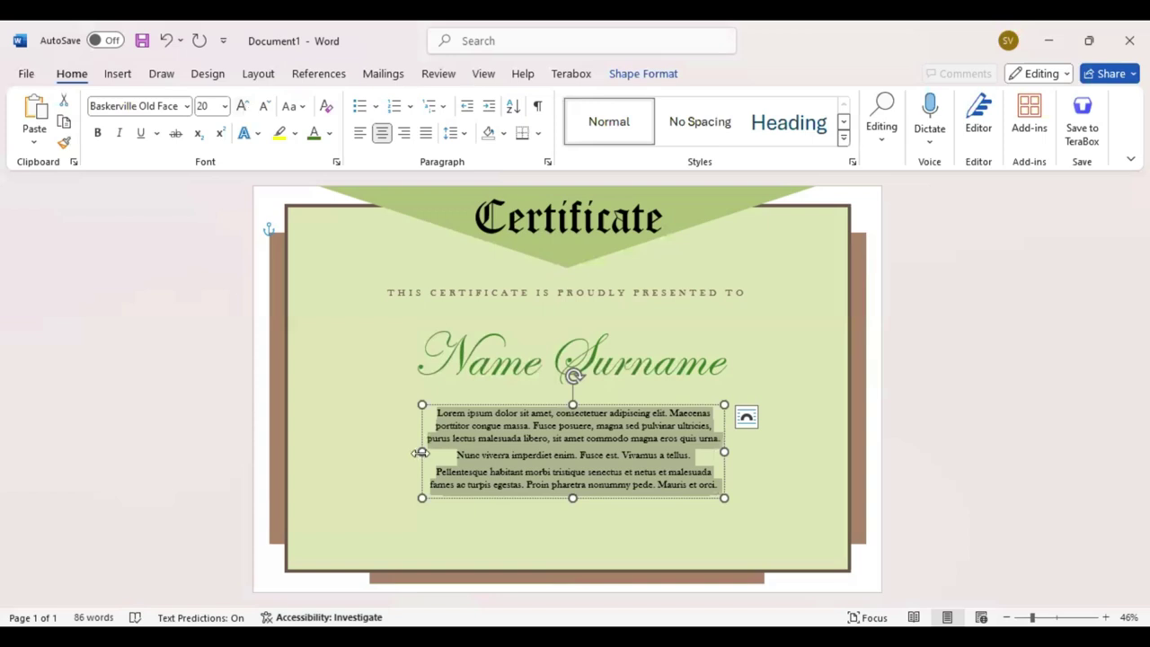
Widen the body text box and centre it on the page just below Name Surname.
drag(420, 452, 372, 449)
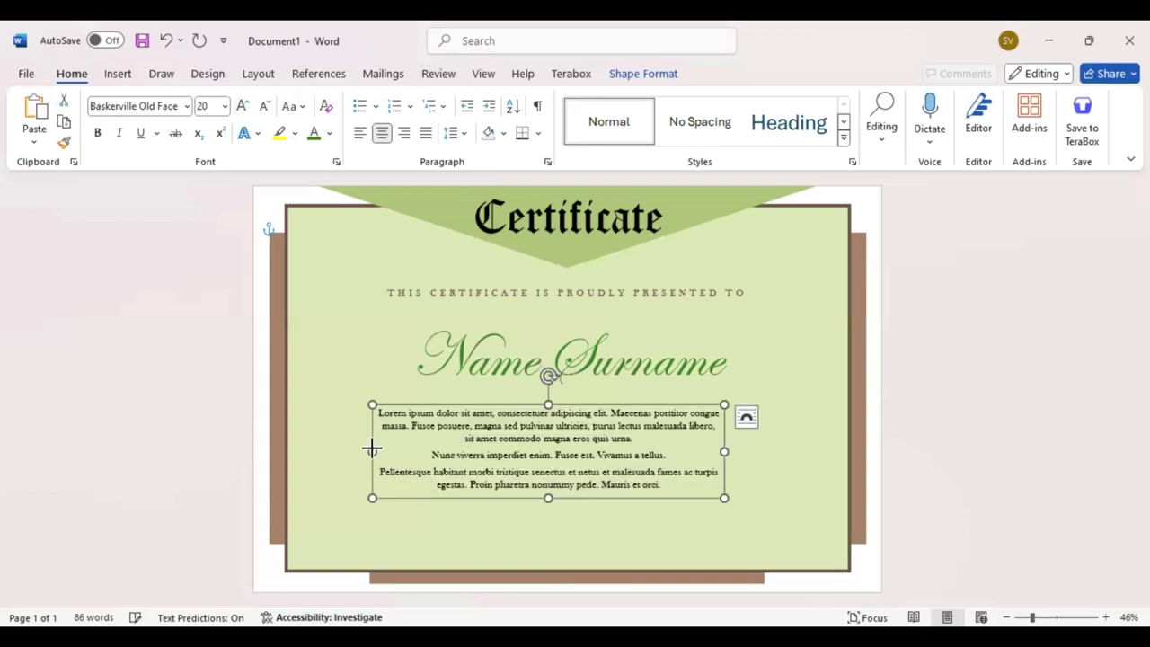
drag(372, 448, 391, 432)
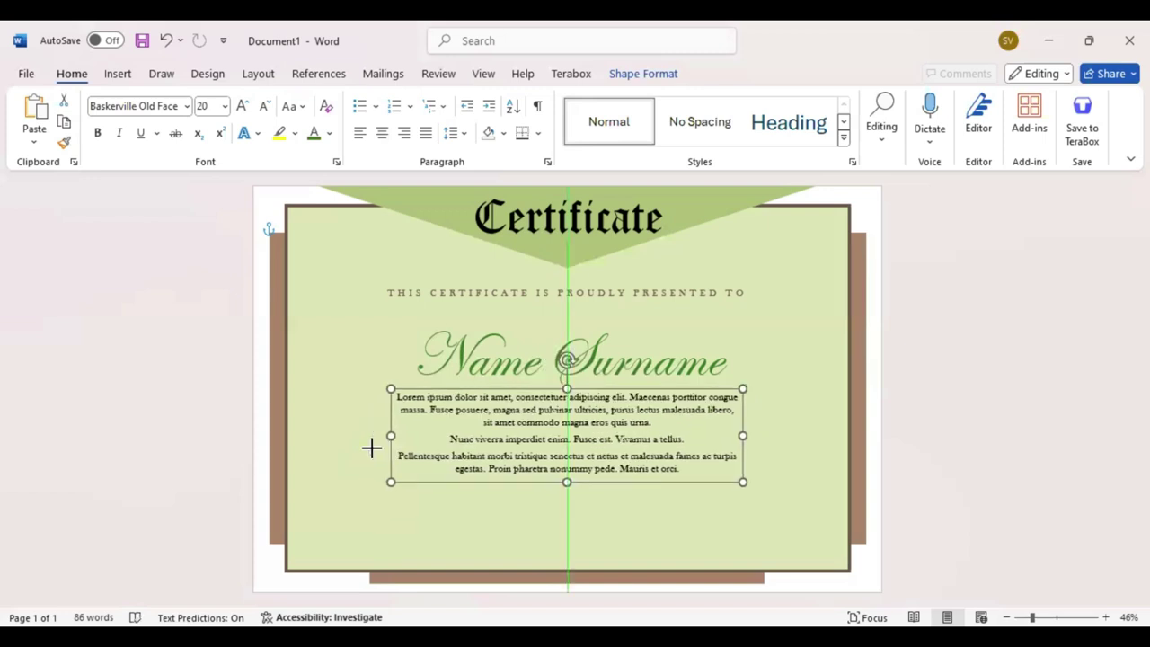
key(ctrl+z)
key(ctrl+z)
key(ctrl+z)
key(ctrl+z)
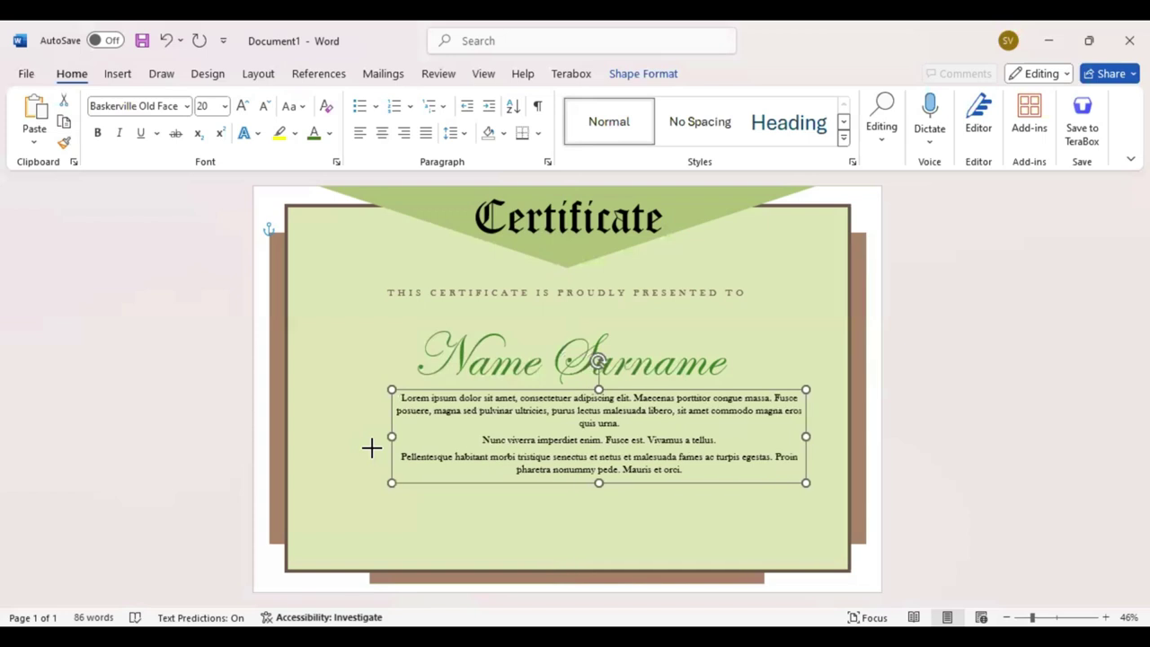
key(ctrl+y)
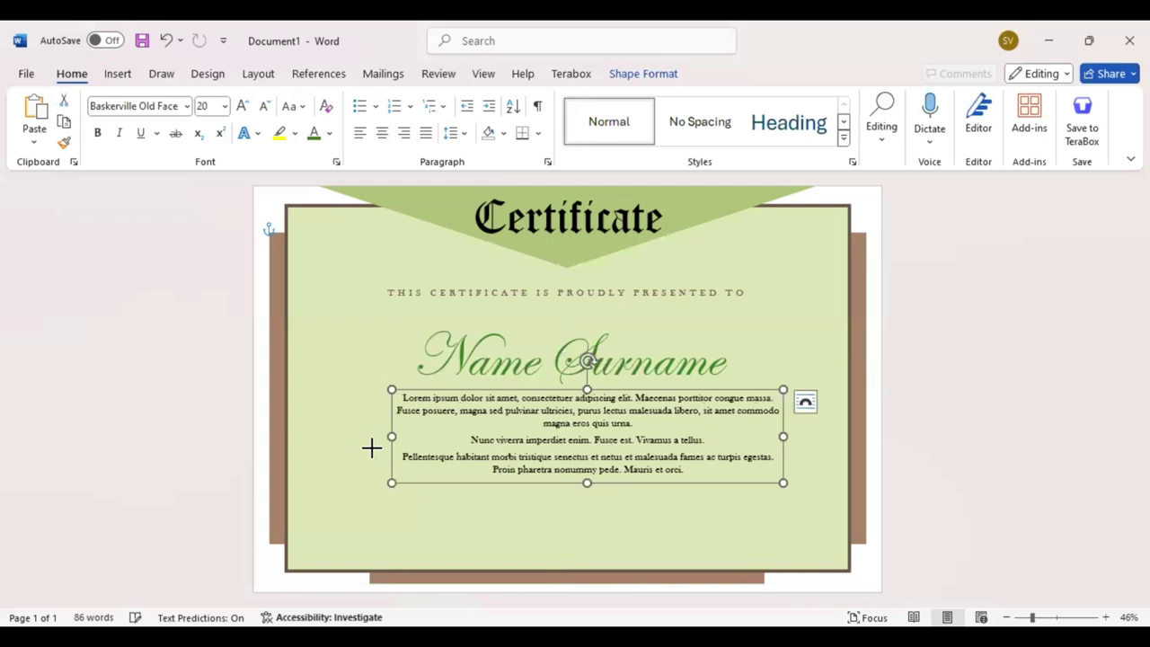
drag(371, 447, 372, 447)
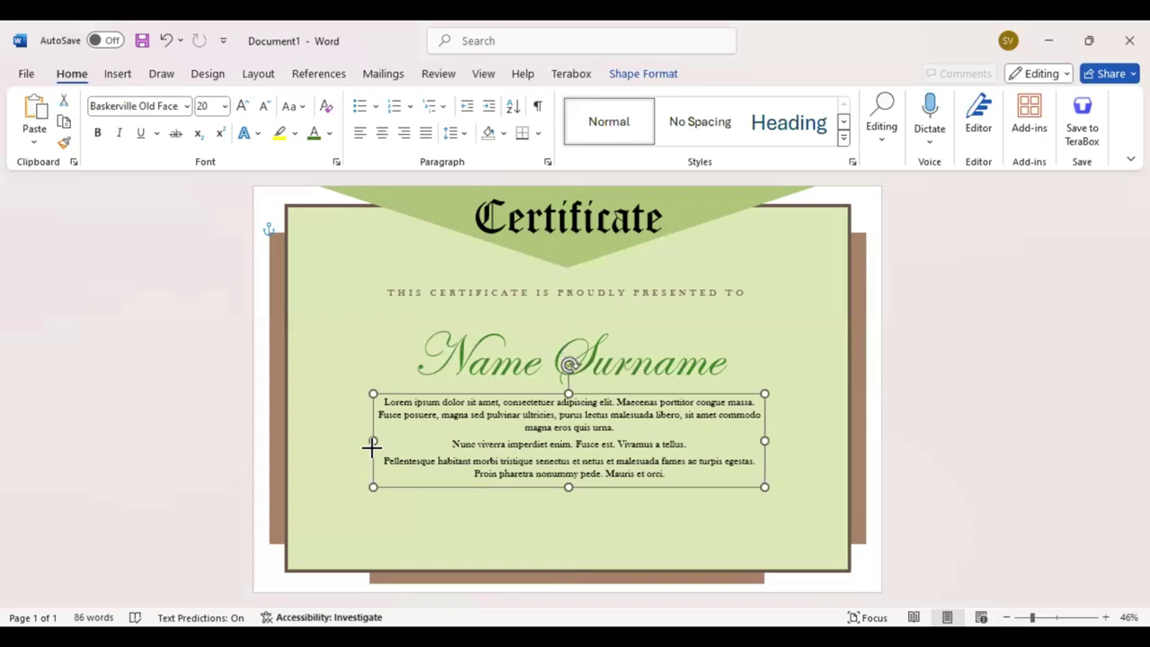
key(Tab)
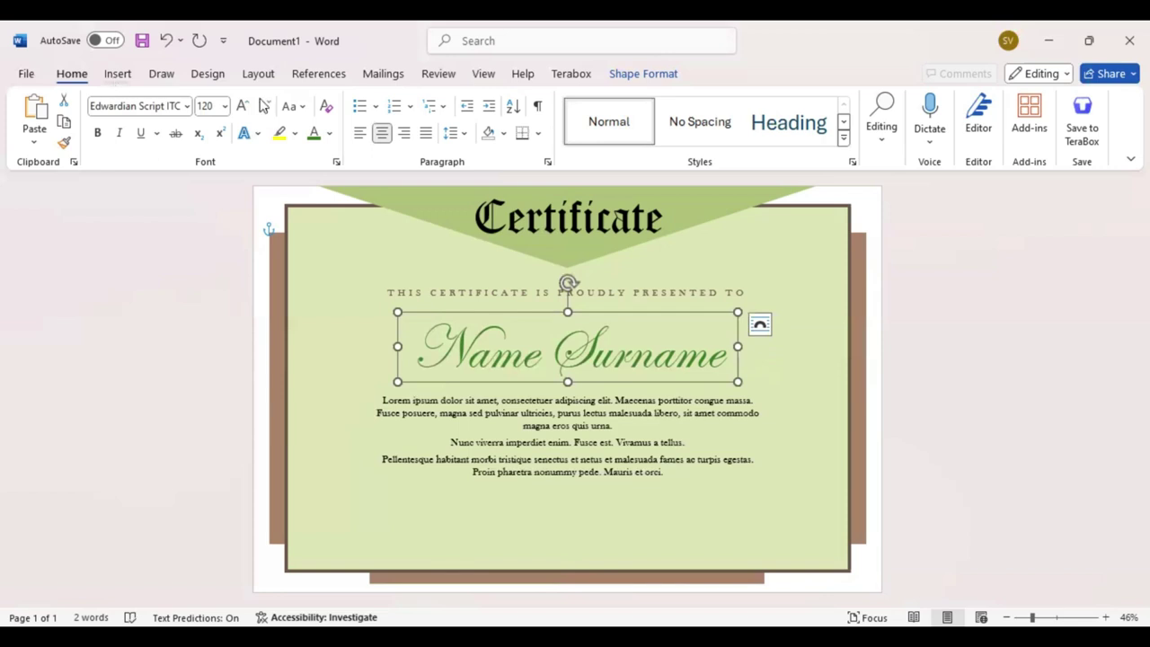
key(alt+n)
Draw a short straight line near the bottom left with a heavier outline in the dark recent colour.
key(s)
key(h)
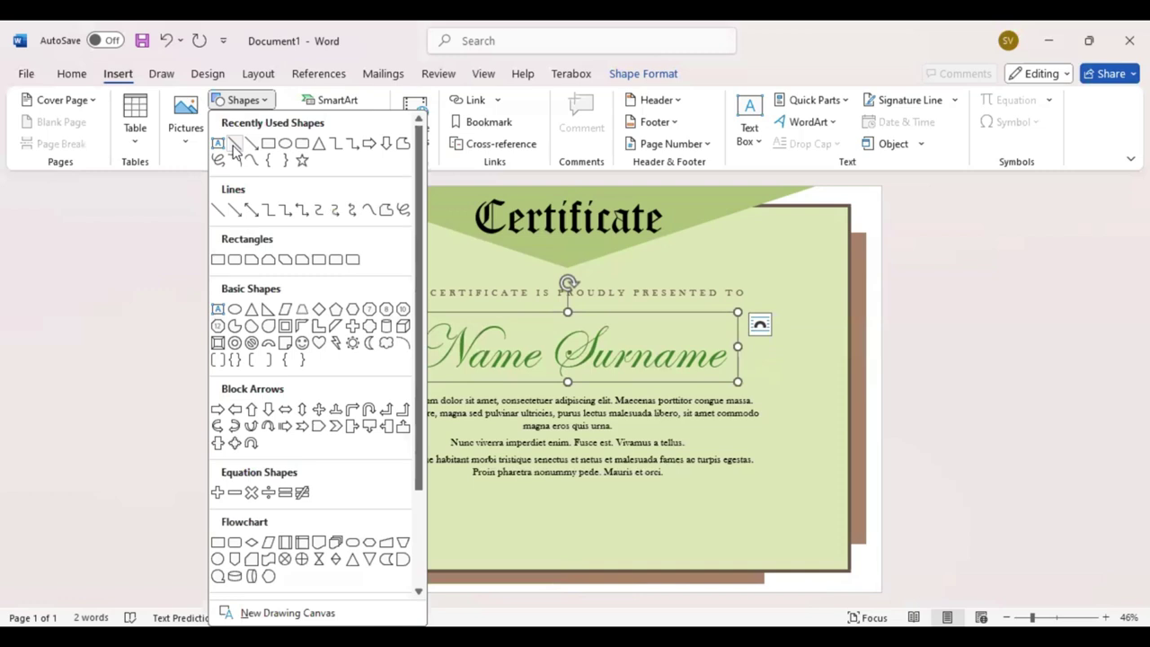
click(234, 148)
drag(380, 540, 477, 540)
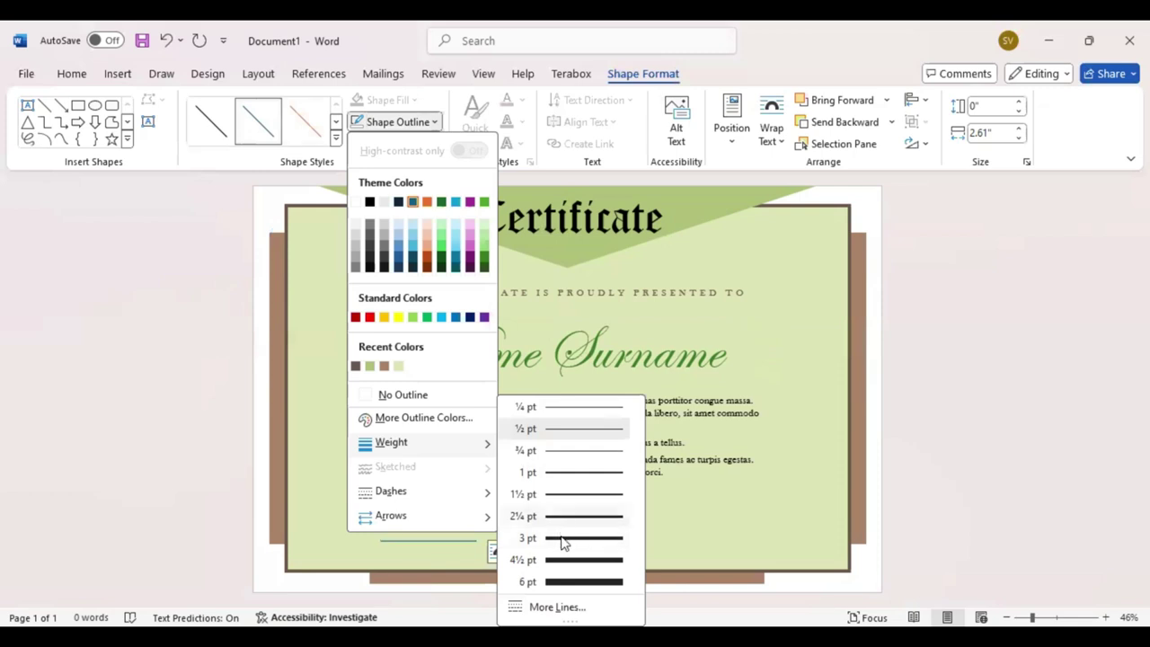
click(563, 538)
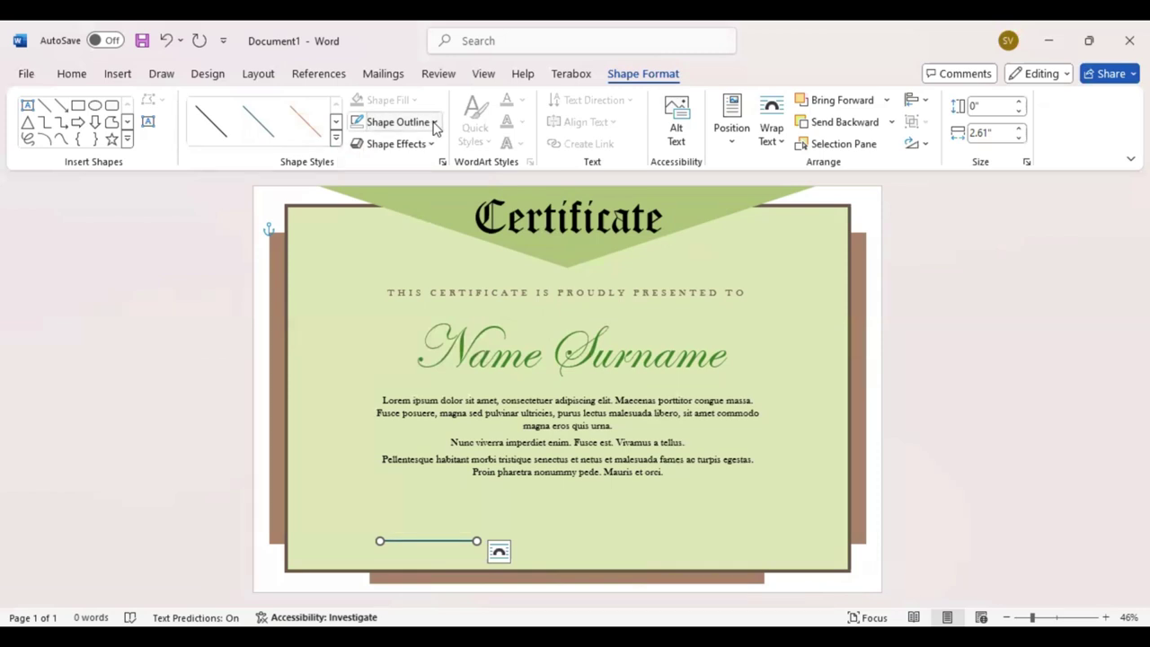
click(435, 123)
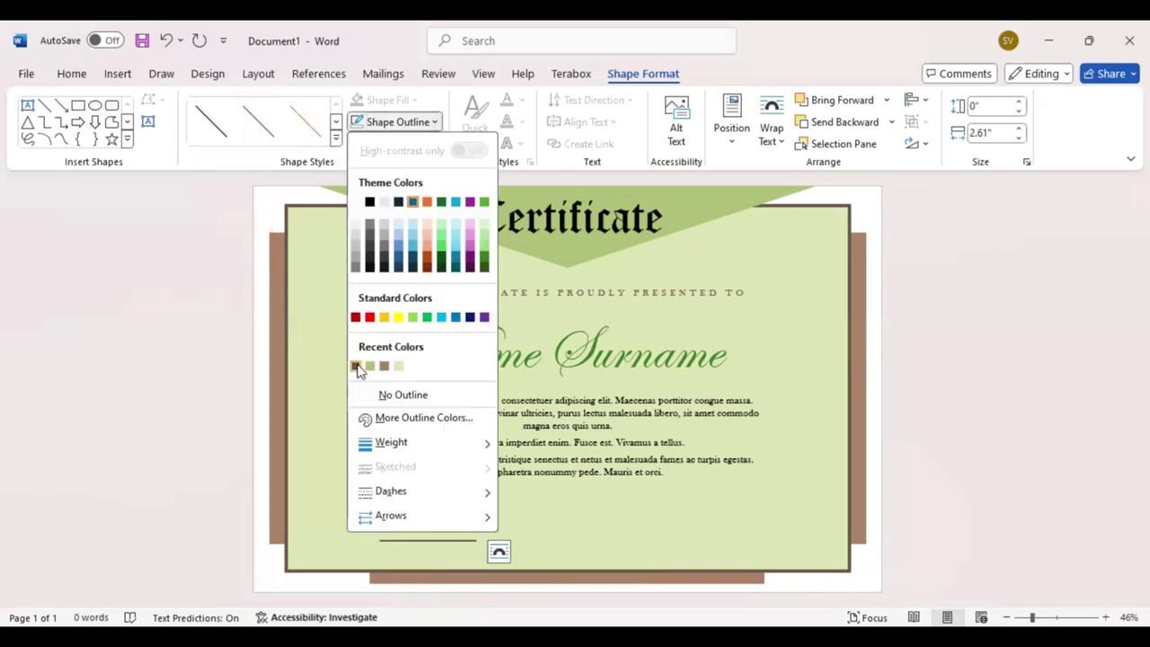
click(437, 544)
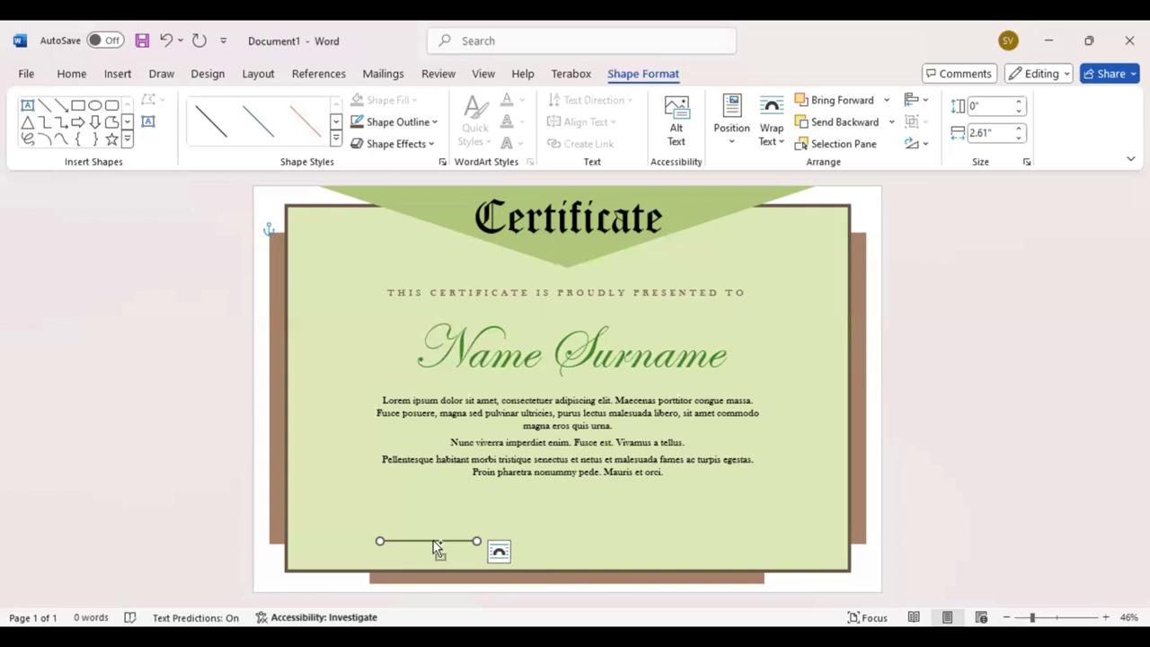
drag(444, 547, 471, 540)
Copy the line to the right side and centre both signature lines on the page.
key(ctrl+r)
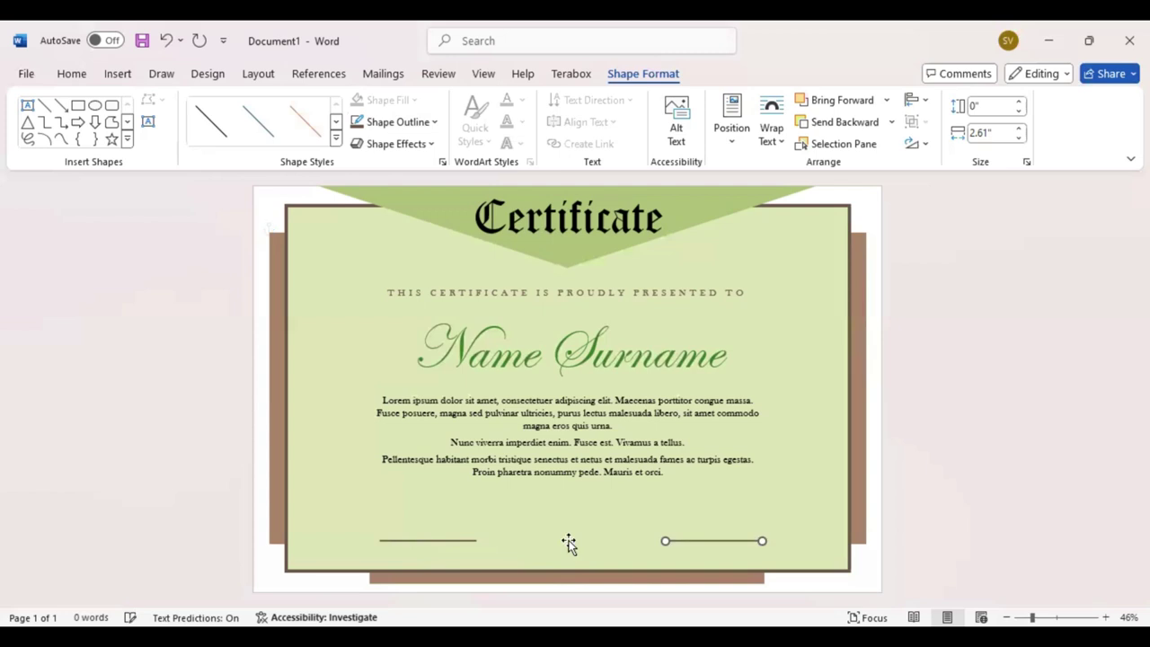
shift+click(459, 541)
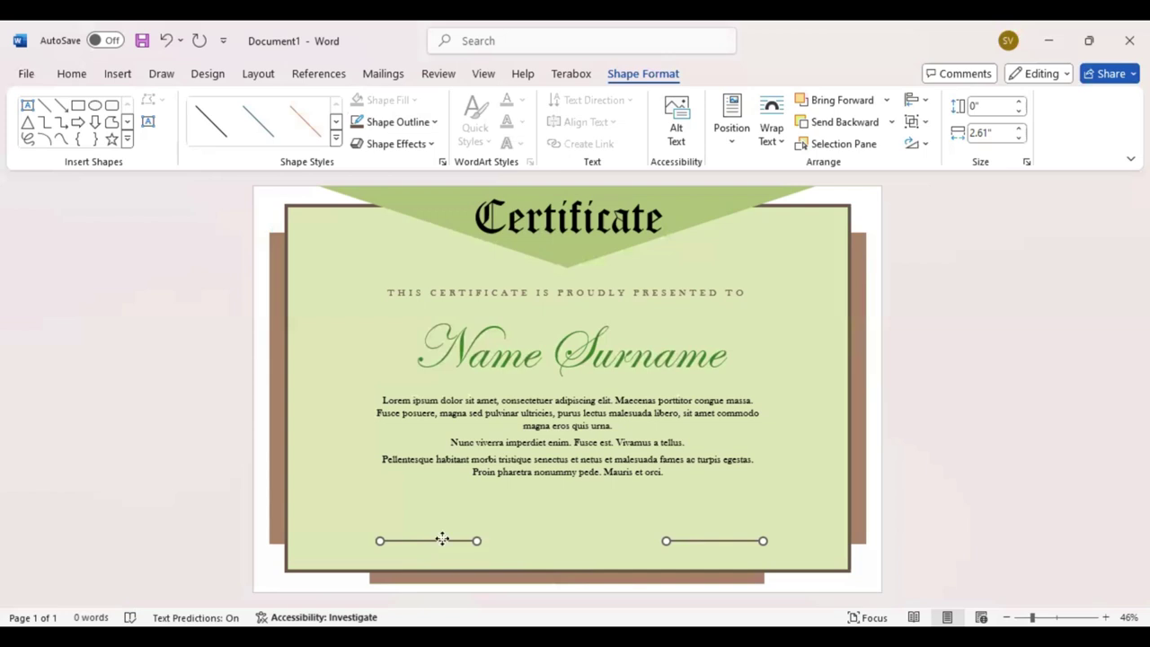
drag(442, 538, 459, 559)
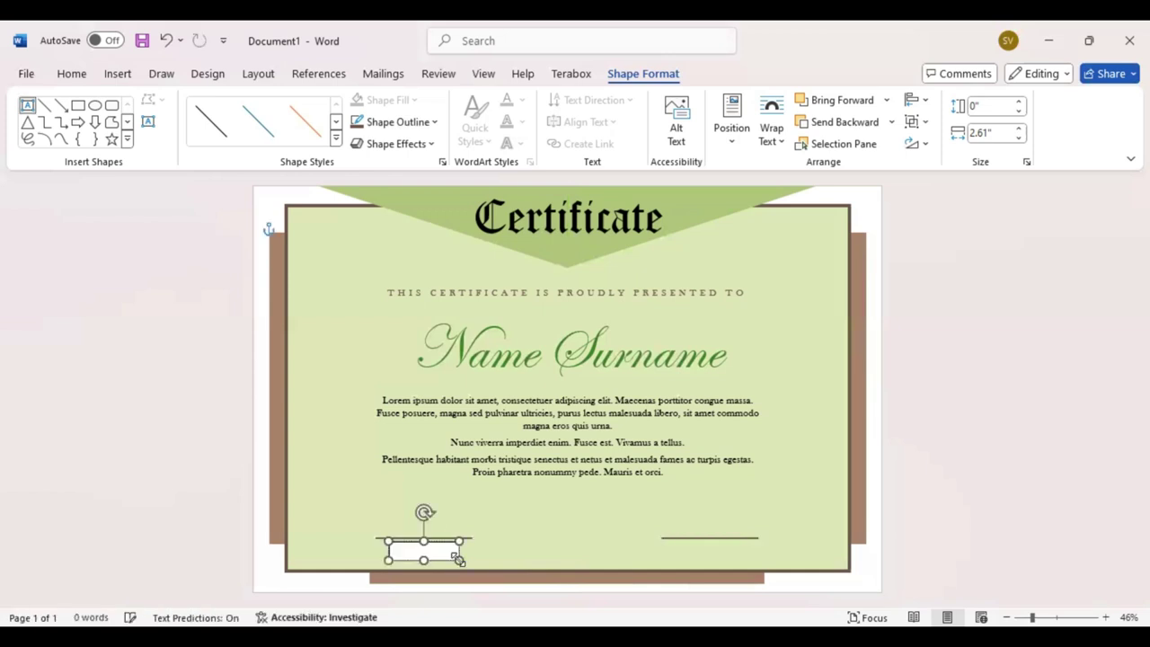
Type 'Signature' in the new text box, centre it, and set it in Baskerville Old Face 16.
text(Si)
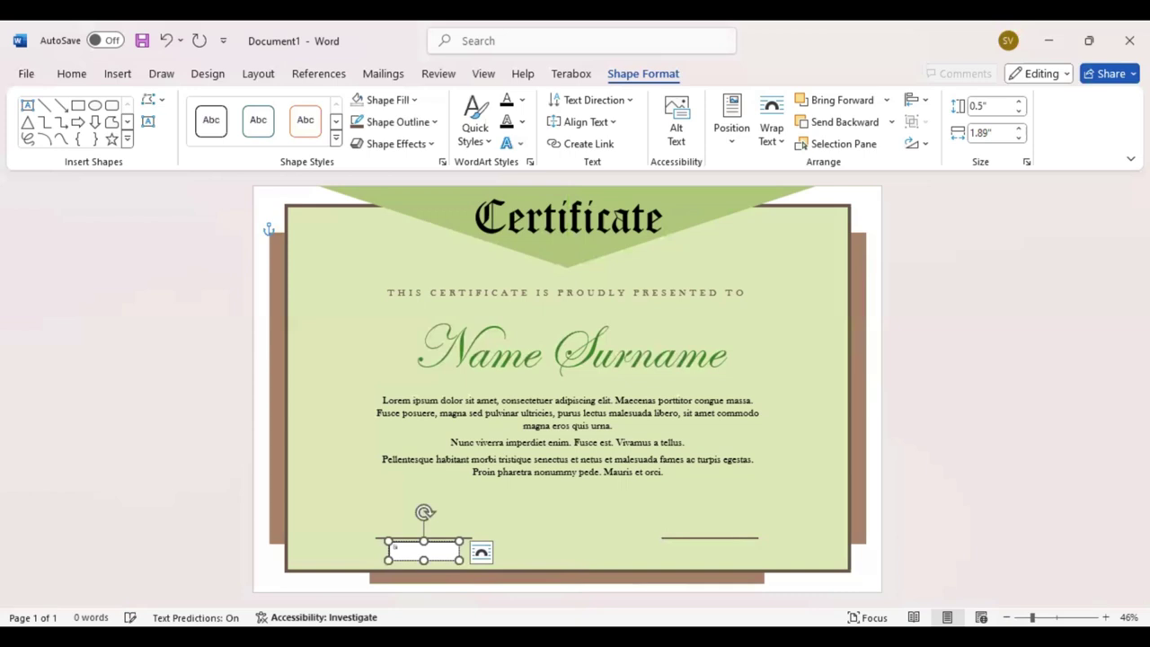
text(gnat)
text(ure)
key(ctrl+a)
click(435, 123)
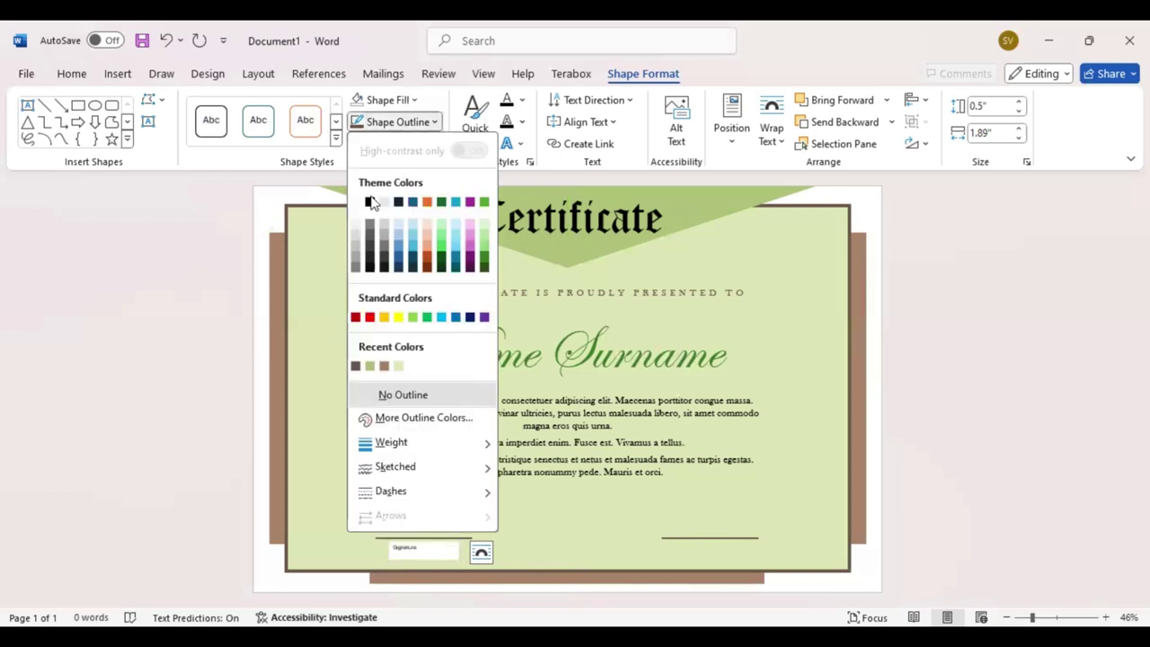
key(Escape)
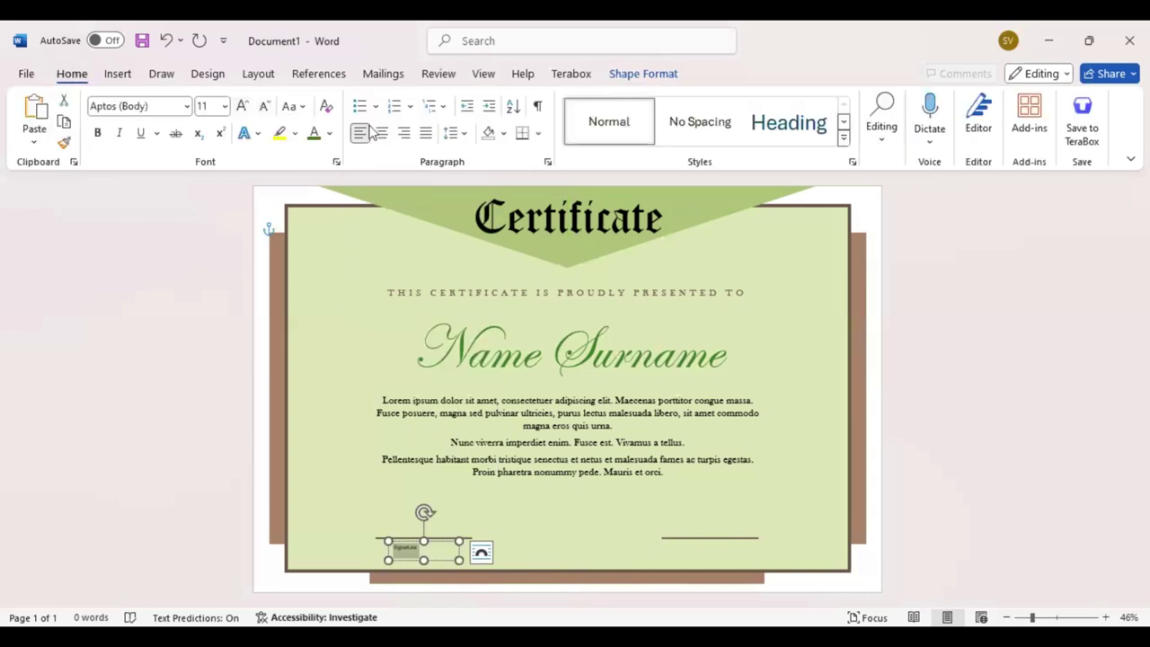
click(382, 133)
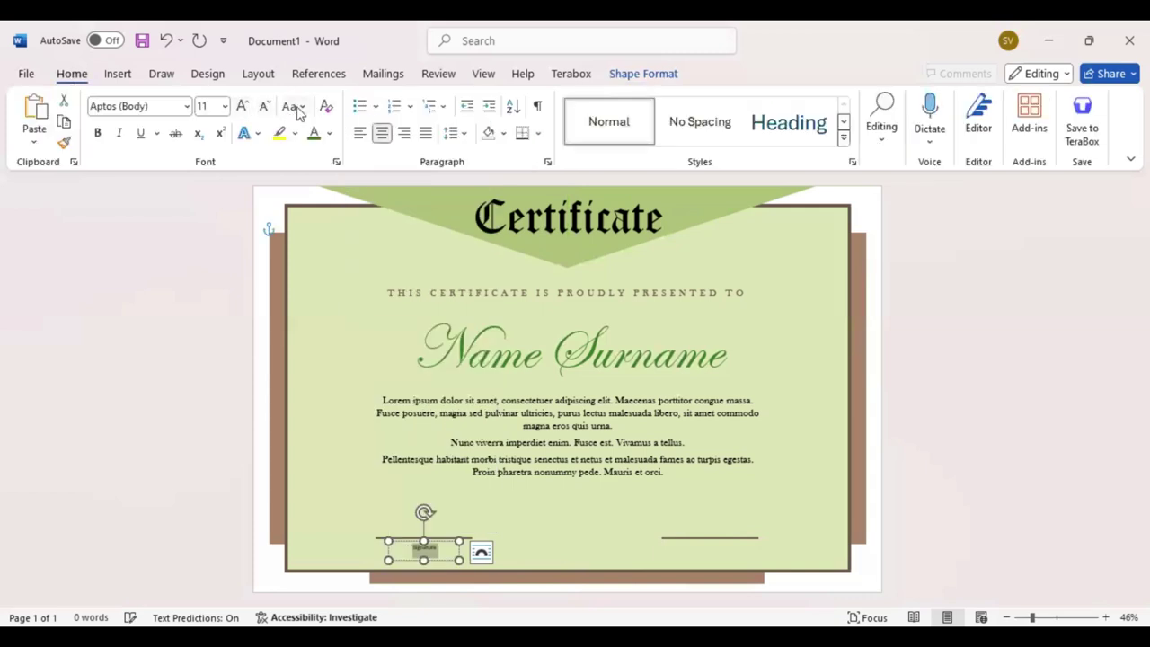
click(173, 106)
text(Baskerville Old Face)
key(Return)
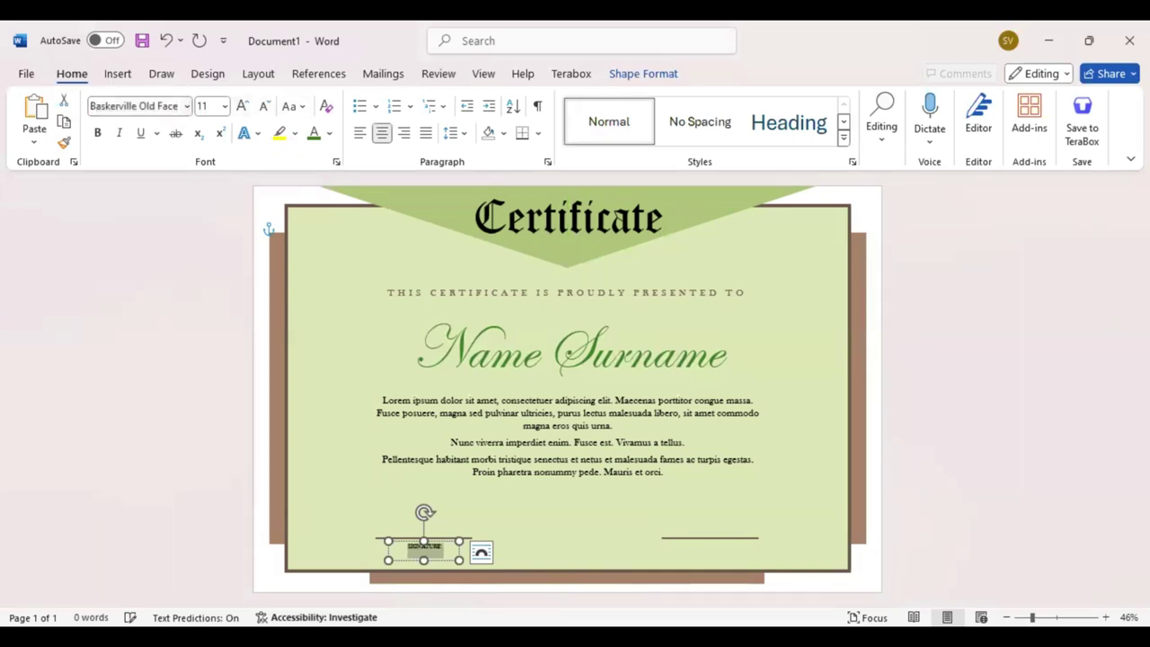
click(241, 107)
click(241, 107)
click(240, 107)
Position the SIGNATURE caption under the left line and place a copy under the right line.
click(433, 553)
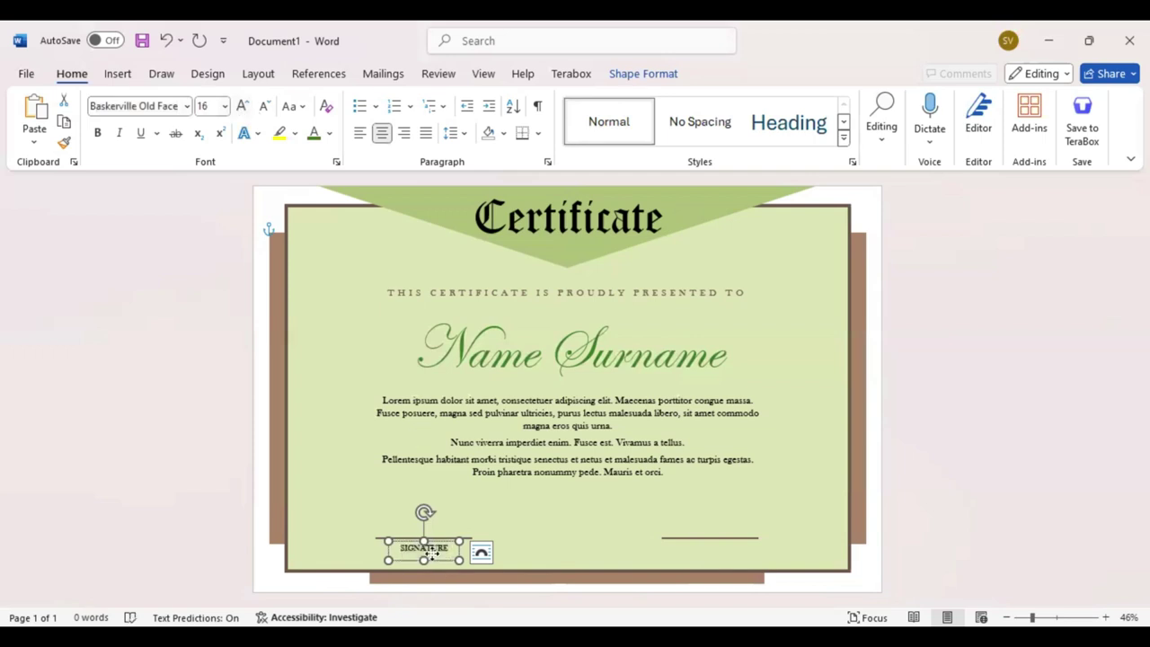
drag(432, 555, 435, 556)
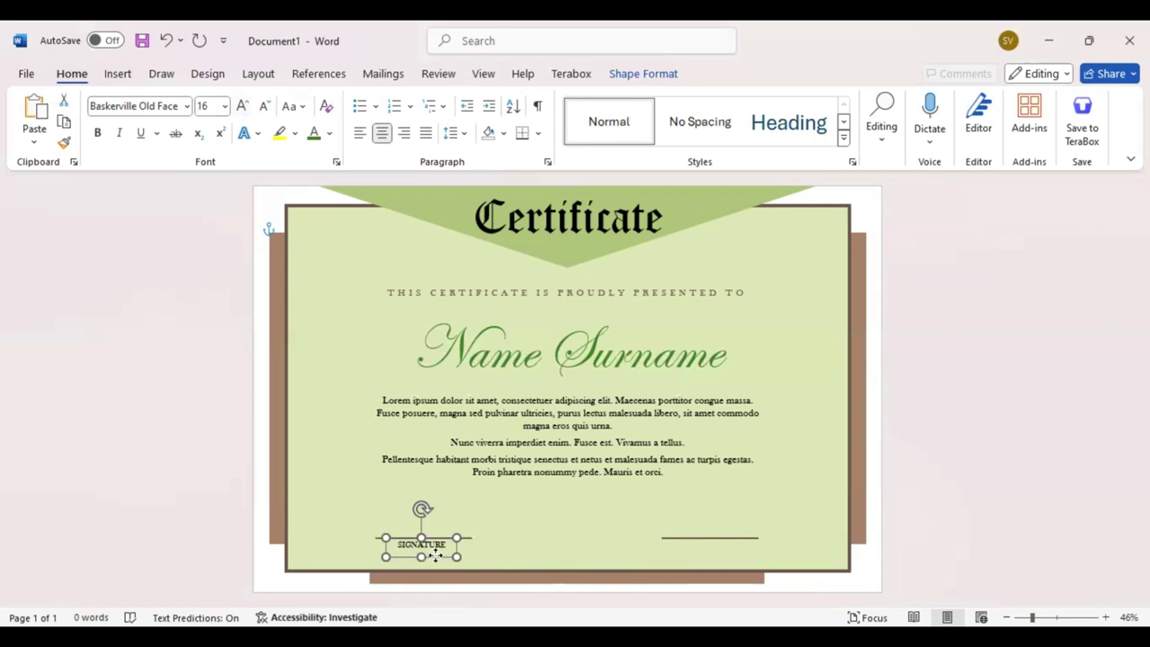
drag(435, 556, 428, 556)
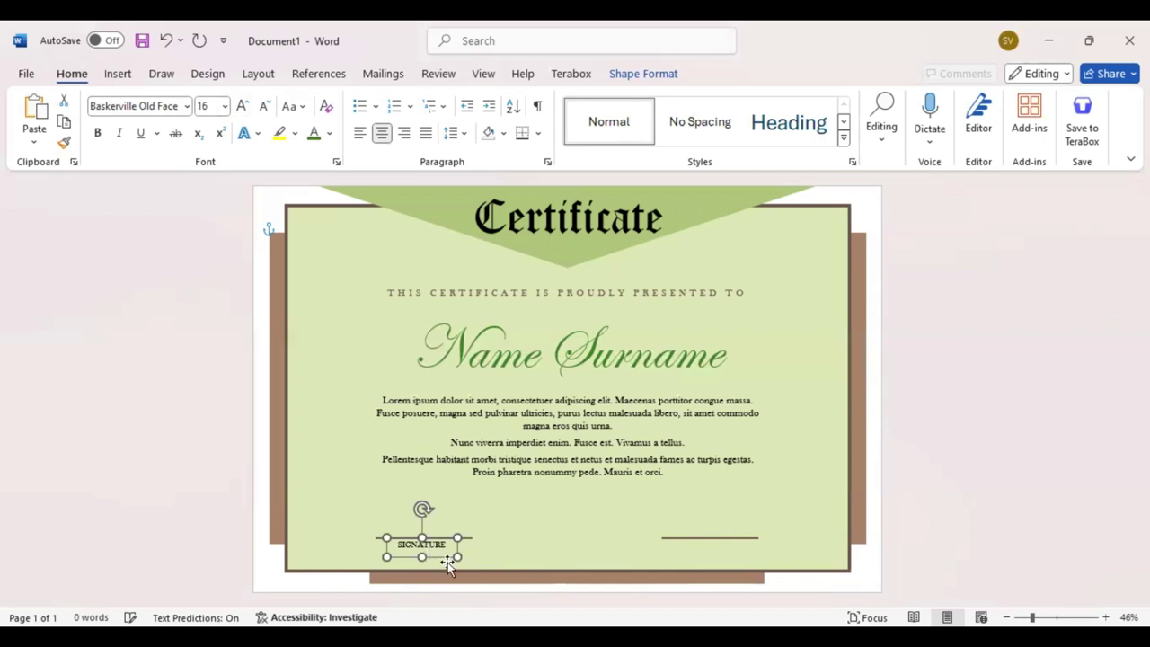
drag(448, 561, 724, 559)
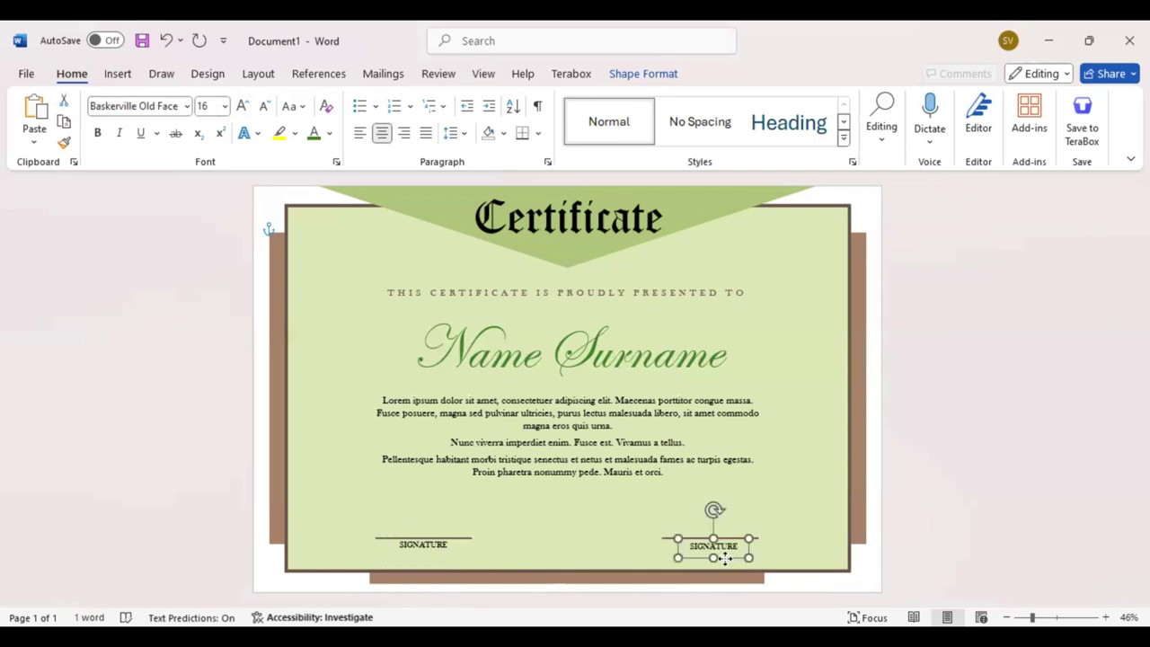
drag(726, 559, 730, 558)
key(ctrl+z)
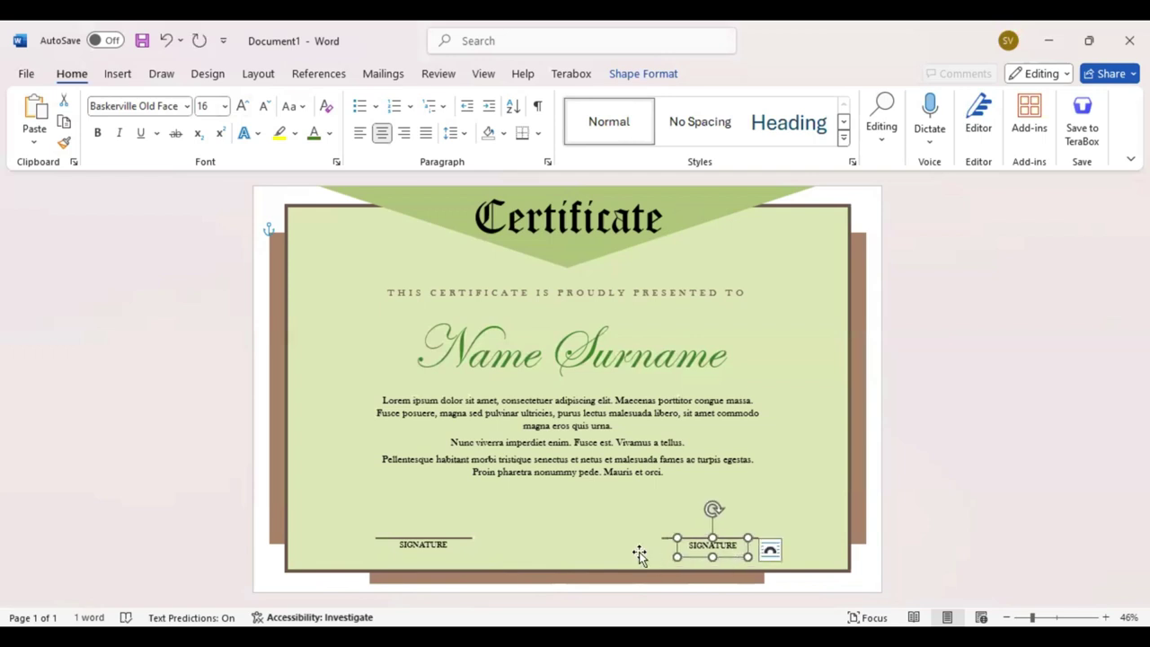